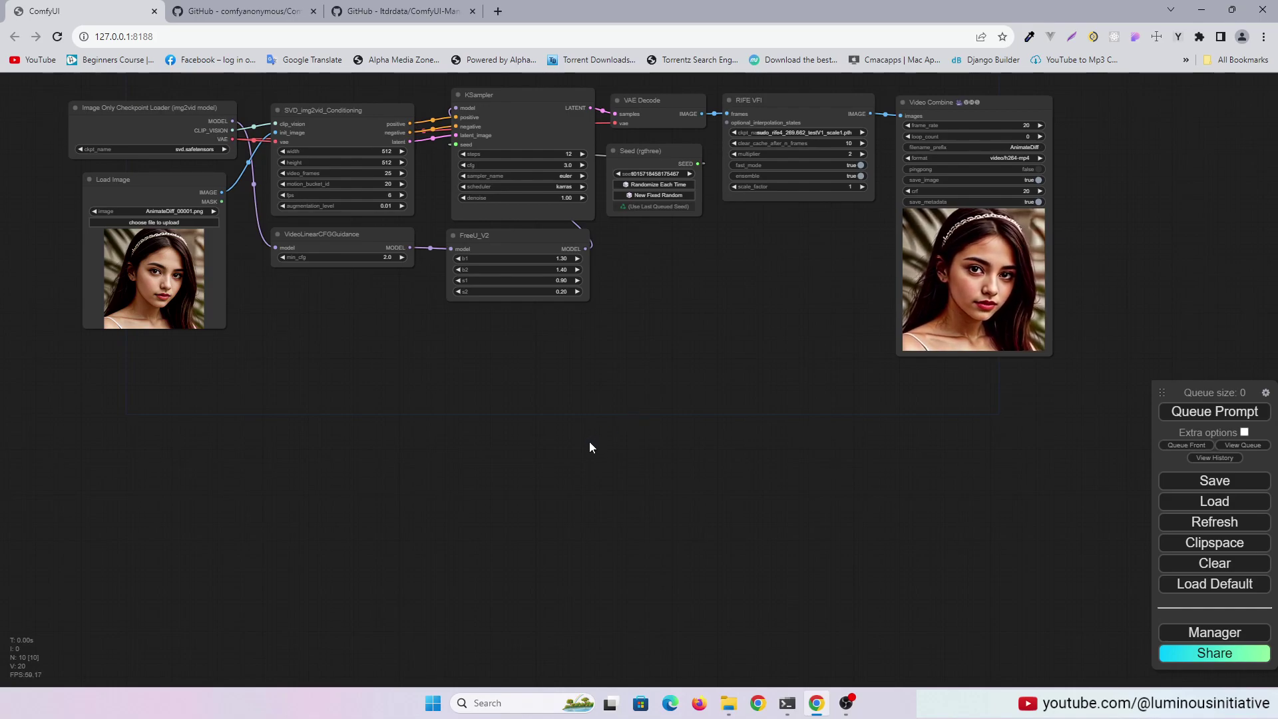
- Switch to the comfyanonymous/ComfyUI GitHub tab to read its Windows installation section
{"action": "left_click", "coordinate": [242, 11]}
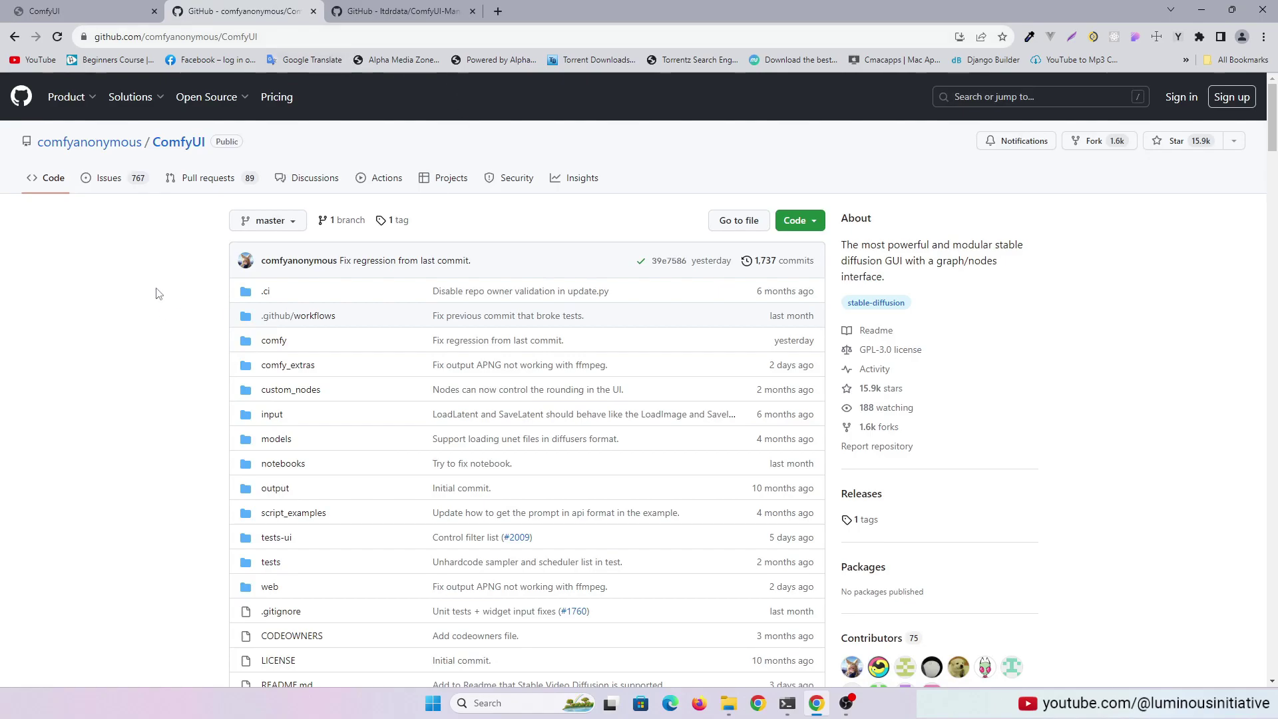
{"action": "scroll", "coordinate": [988, 374], "scroll_direction": "down", "scroll_amount": 5}
{"action": "scroll", "coordinate": [989, 373], "scroll_direction": "down", "scroll_amount": 5}
{"action": "scroll", "coordinate": [989, 374], "scroll_direction": "down", "scroll_amount": 3}
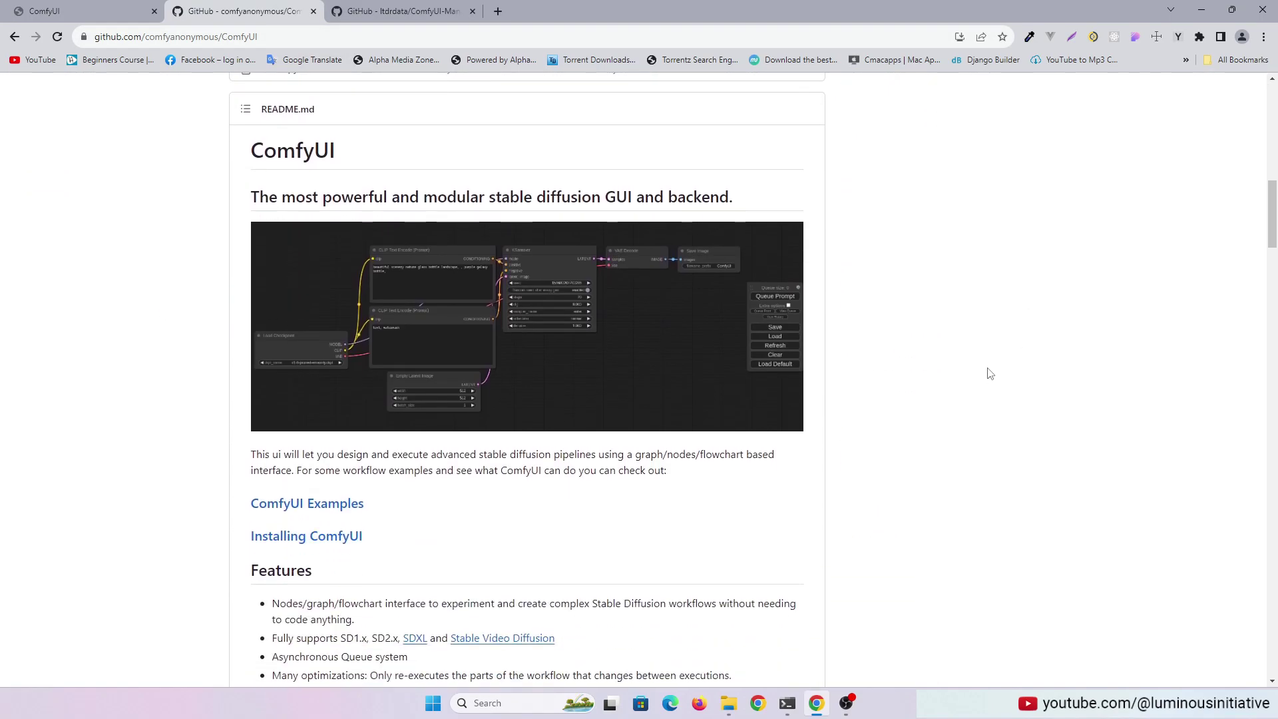
{"action": "scroll", "coordinate": [988, 373], "scroll_direction": "down", "scroll_amount": 3}
{"action": "scroll", "coordinate": [989, 373], "scroll_direction": "down", "scroll_amount": 8}
{"action": "scroll", "coordinate": [897, 396], "scroll_direction": "down", "scroll_amount": 6}
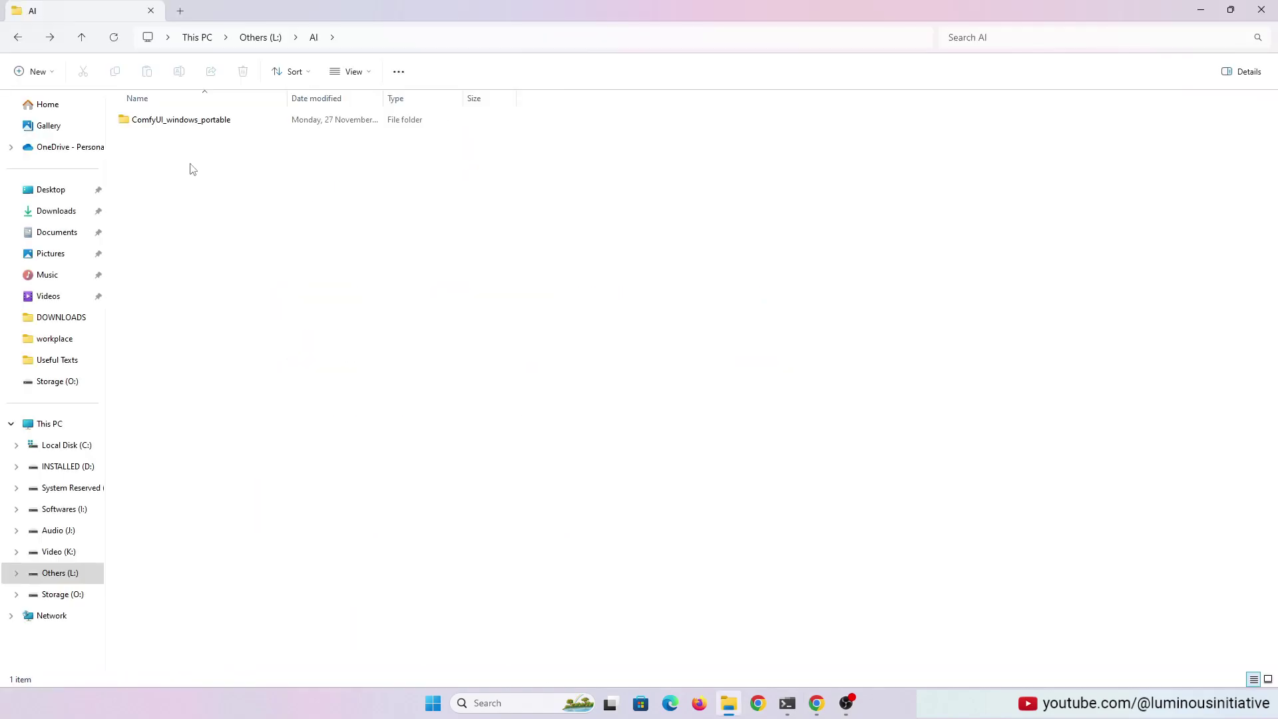
- Open ComfyUI_windows_portable and review the ComfyUI-Manager README installation steps
{"action": "double_click", "coordinate": [181, 119]}
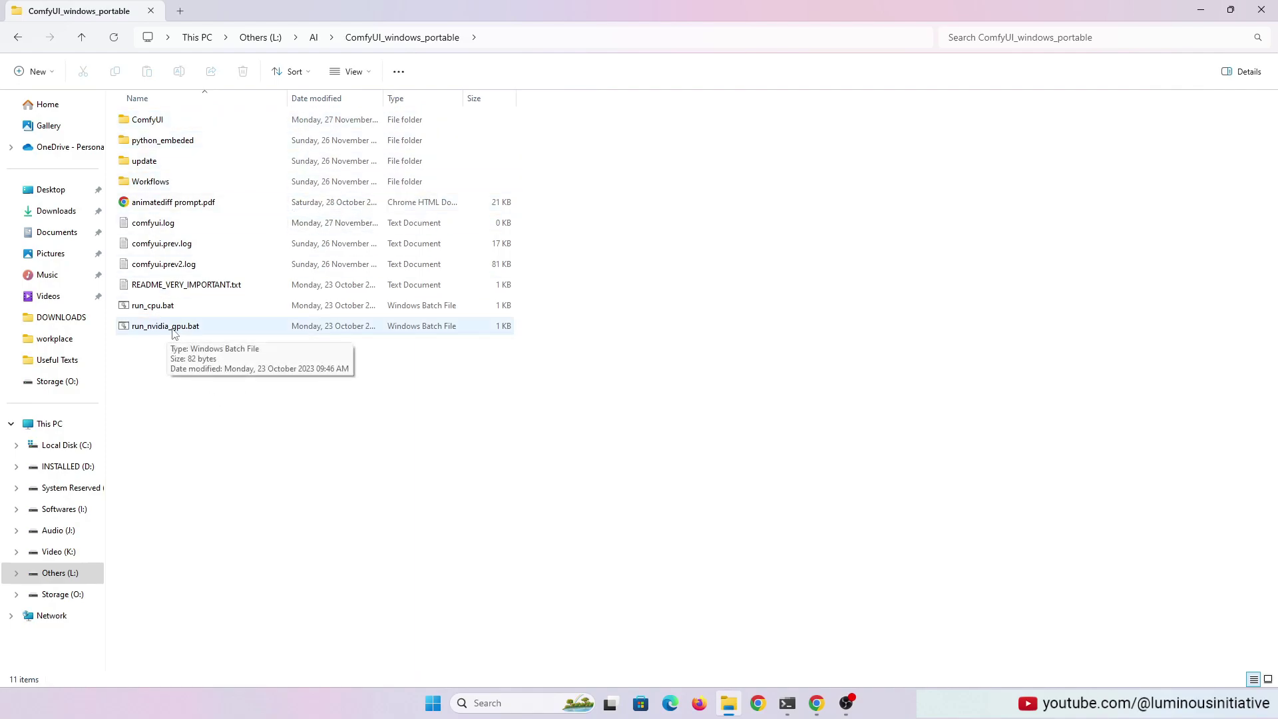
{"action": "key", "text": "alt+Tab"}
{"action": "scroll", "coordinate": [1029, 324], "scroll_direction": "down", "scroll_amount": 5}
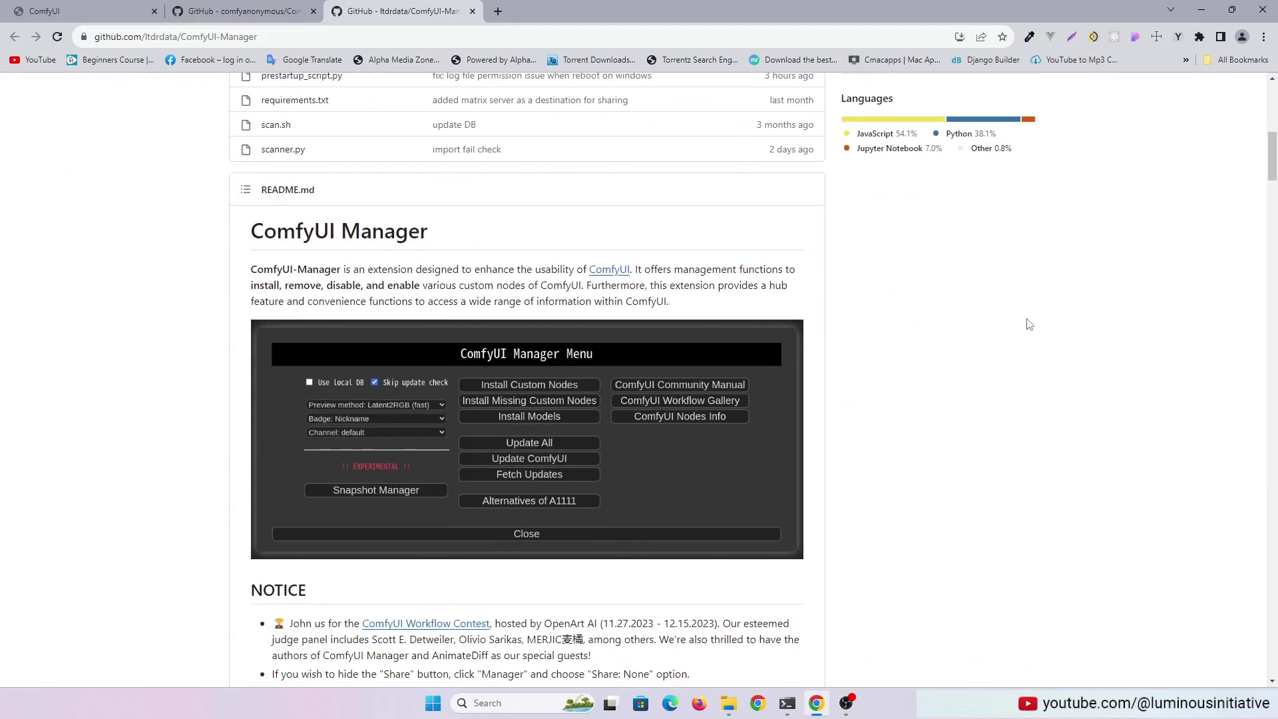
{"action": "scroll", "coordinate": [1028, 324], "scroll_direction": "down", "scroll_amount": 5}
{"action": "scroll", "coordinate": [432, 350], "scroll_direction": "down", "scroll_amount": 4}
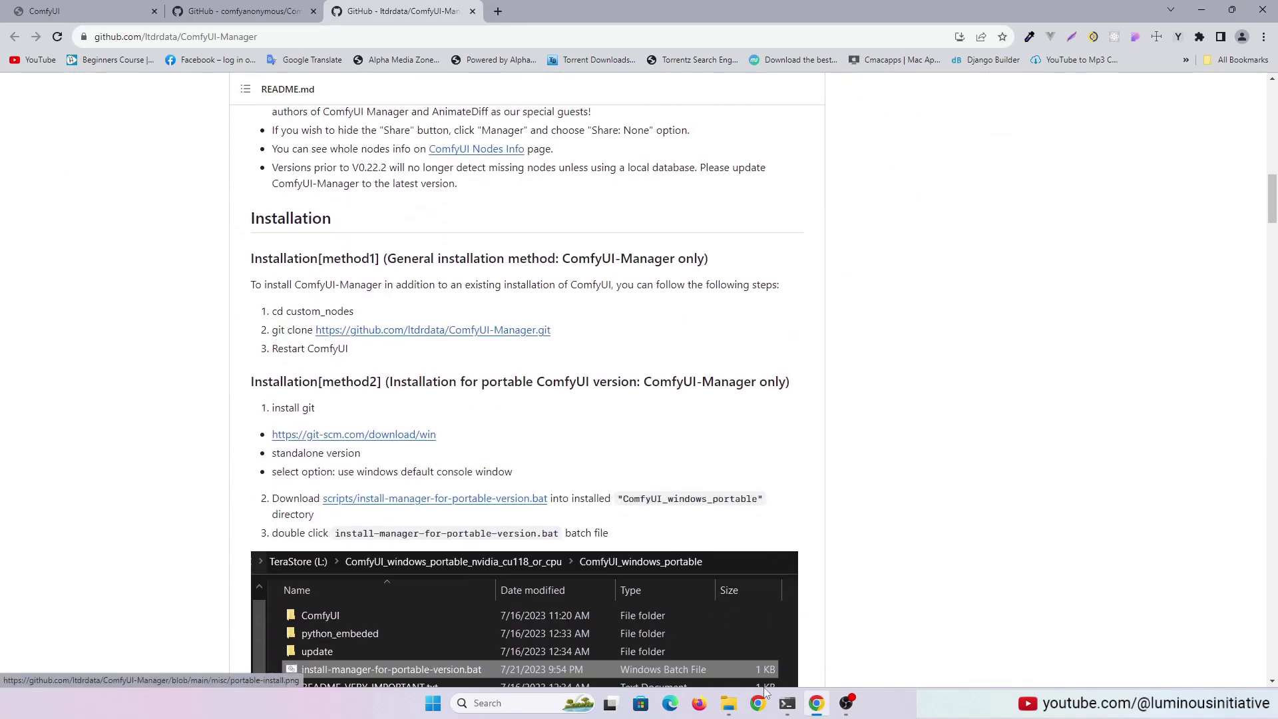
{"action": "key", "text": "alt+Tab"}
- Open a Command Prompt in ComfyUI\custom_nodes using cmd in the address bar
{"action": "double_click", "coordinate": [142, 119]}
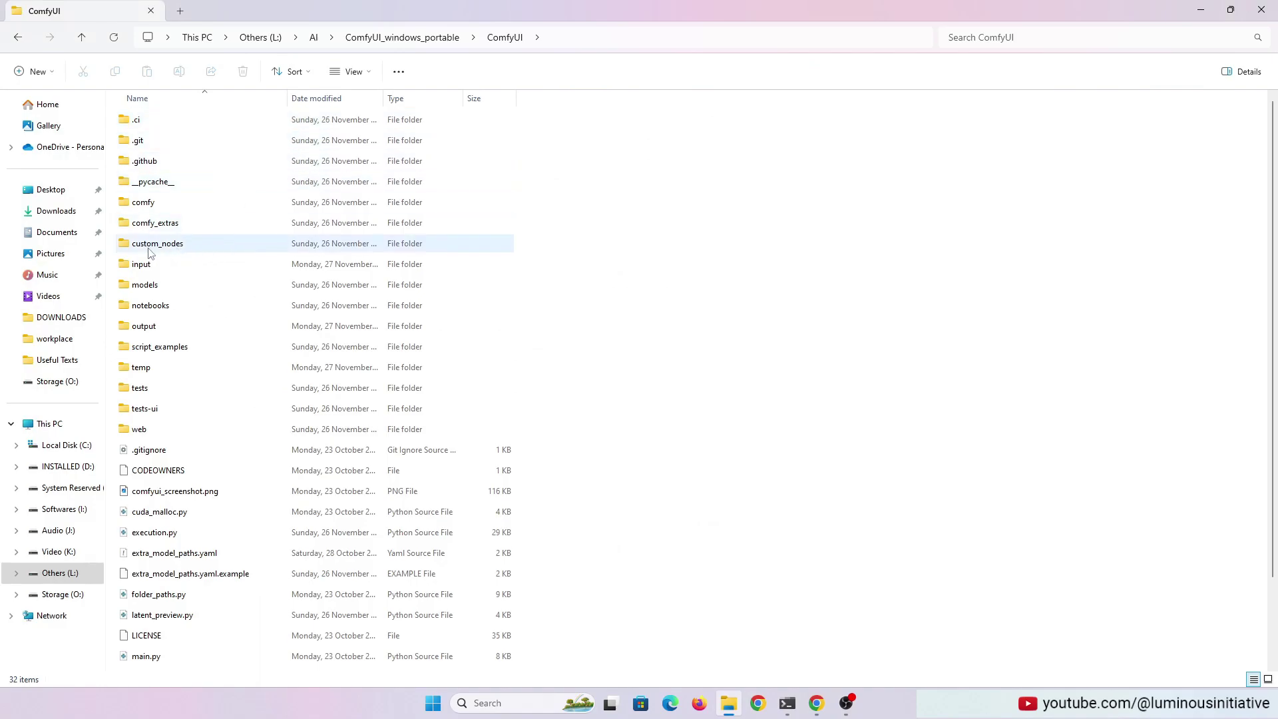
{"action": "double_click", "coordinate": [175, 243]}
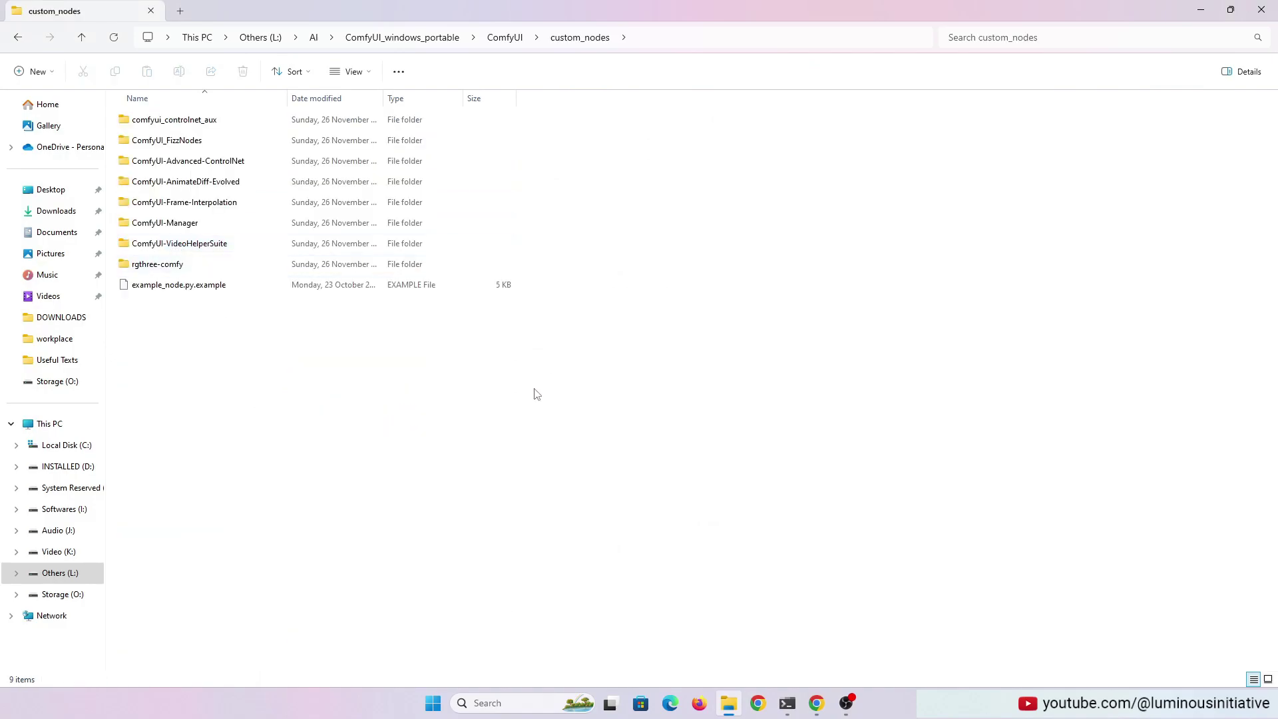
{"action": "left_click", "coordinate": [654, 40]}
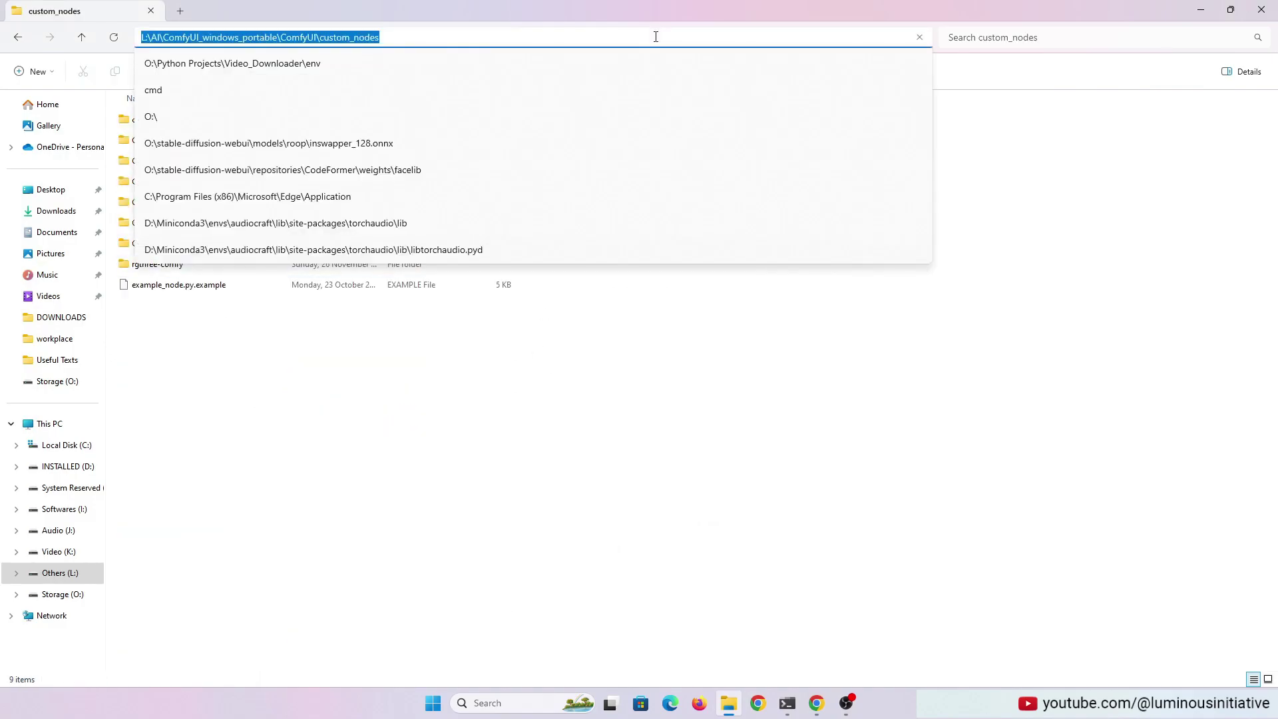
{"action": "type", "text": "cmd"}
{"action": "key", "text": "Return"}
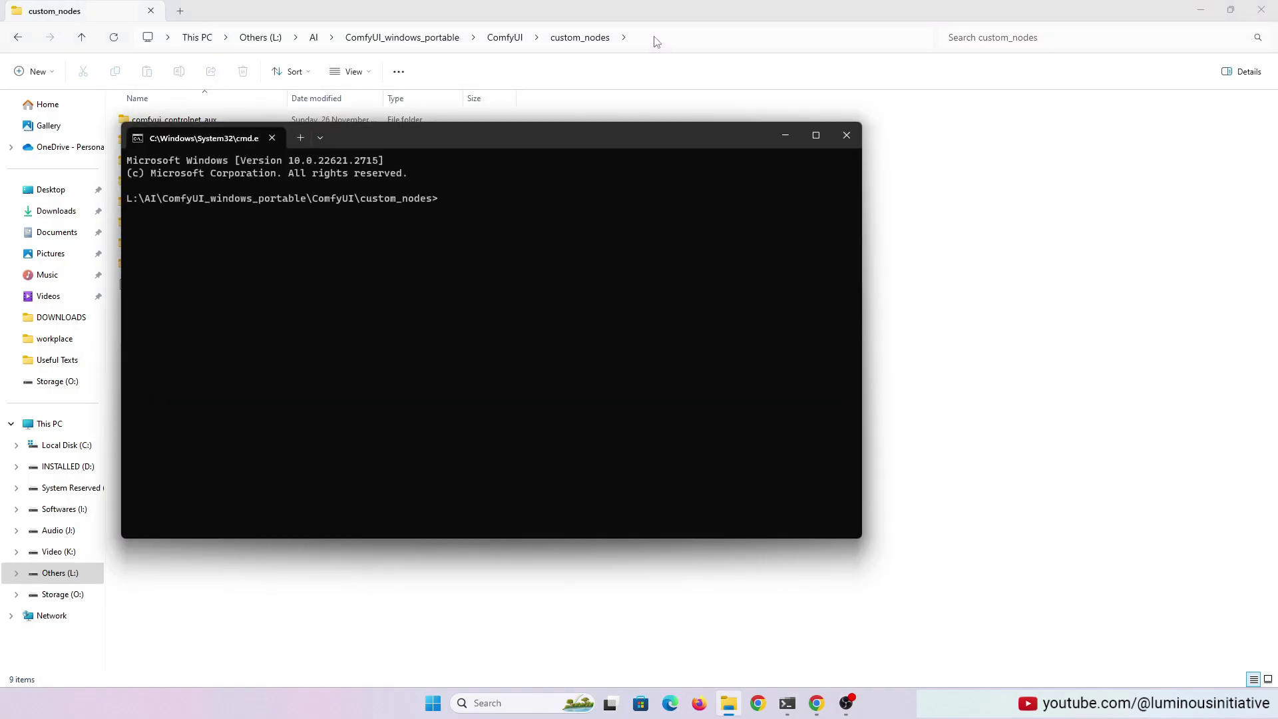
- Paste the ComfyUI-Manager git clone command from GitHub and check the new ComfyUI-Manager folder
{"action": "left_click", "coordinate": [815, 702]}
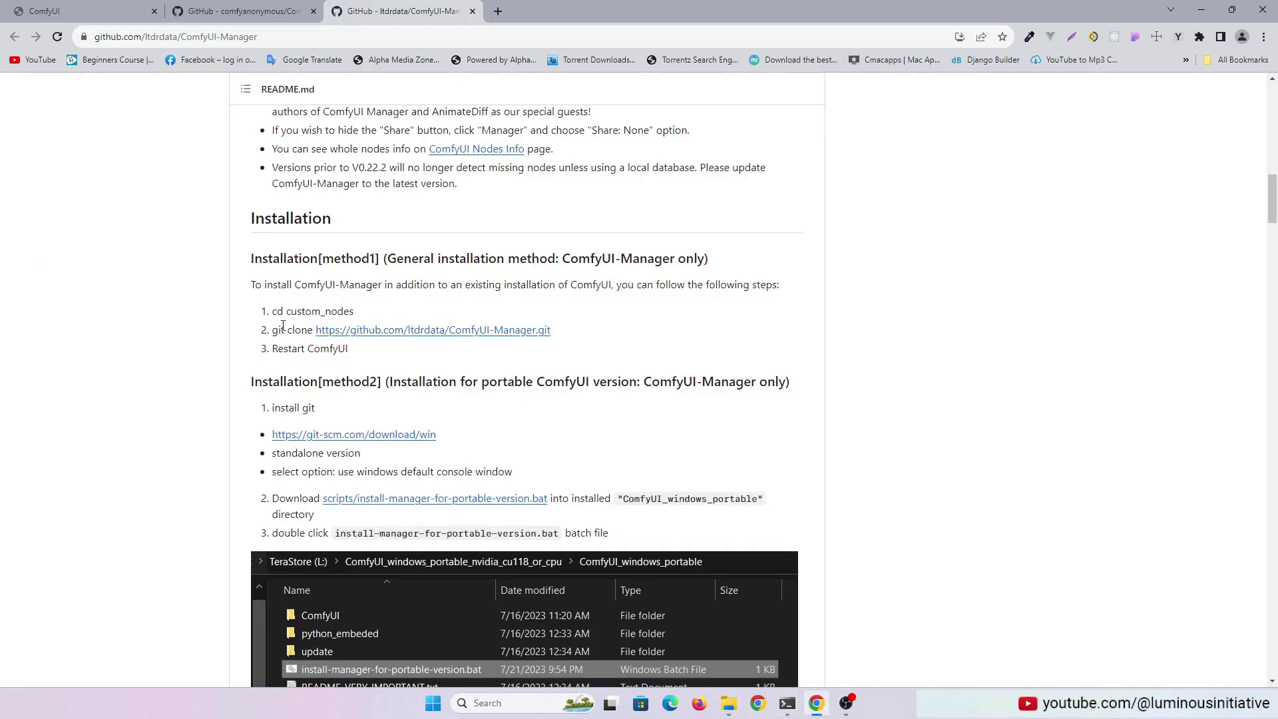
{"action": "left_click_drag", "start_coordinate": [273, 330], "coordinate": [556, 334]}
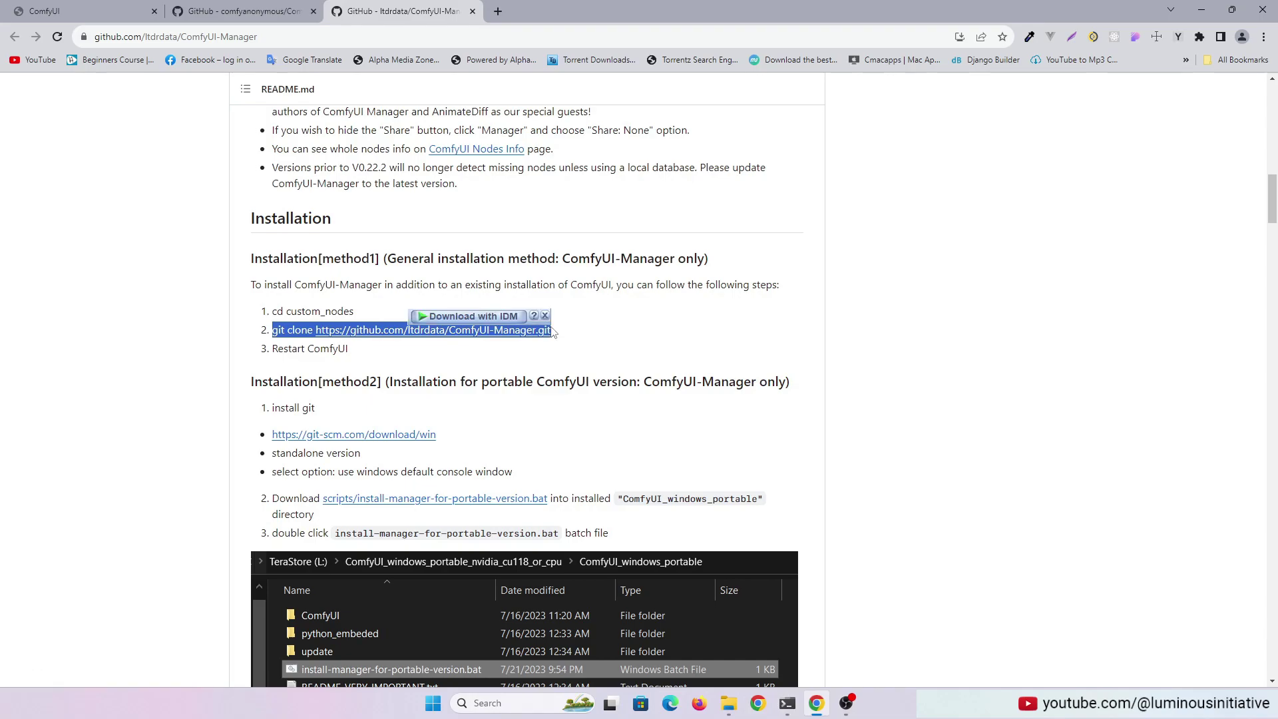
{"action": "left_click", "coordinate": [787, 703]}
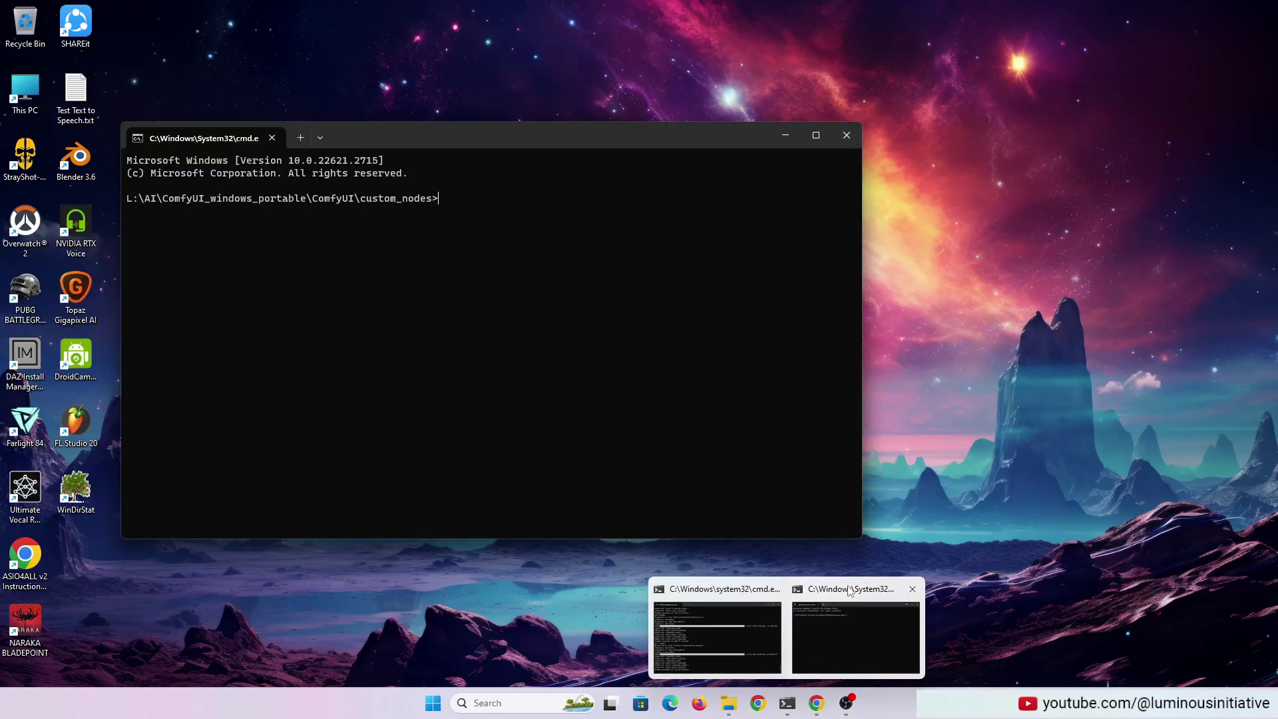
{"action": "right_click", "coordinate": [451, 200]}
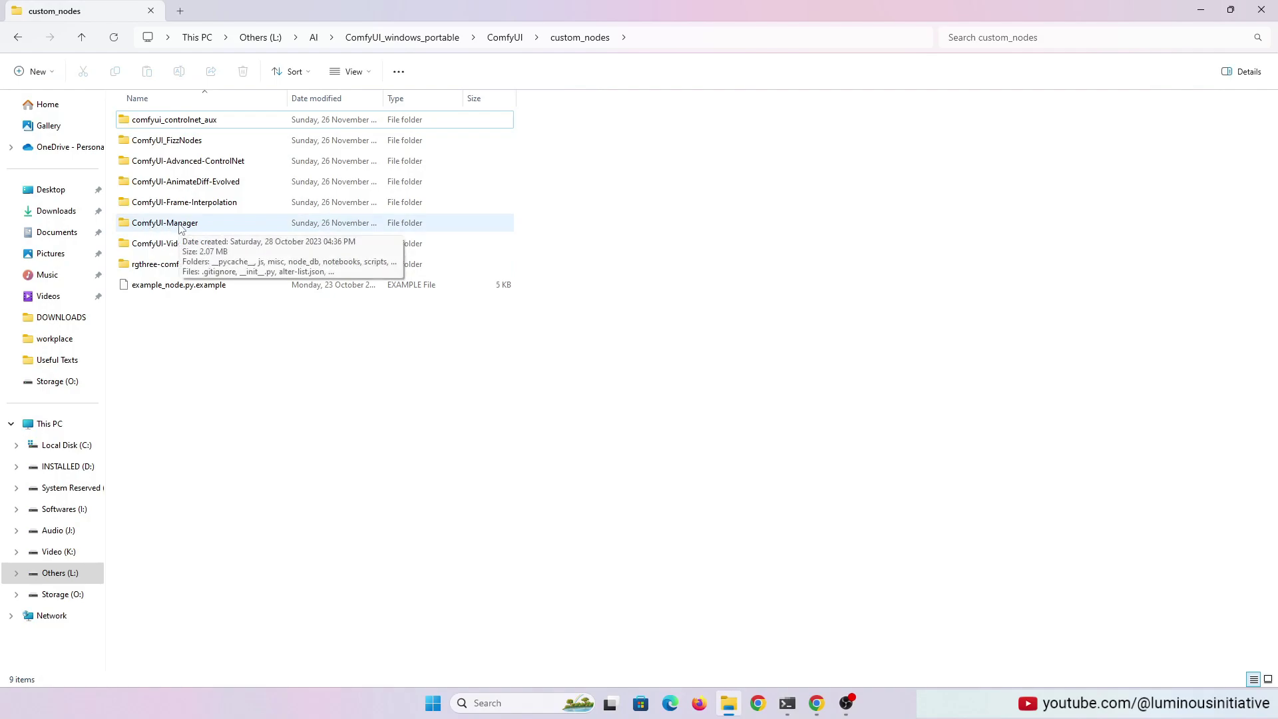
{"action": "left_click", "coordinate": [181, 222]}
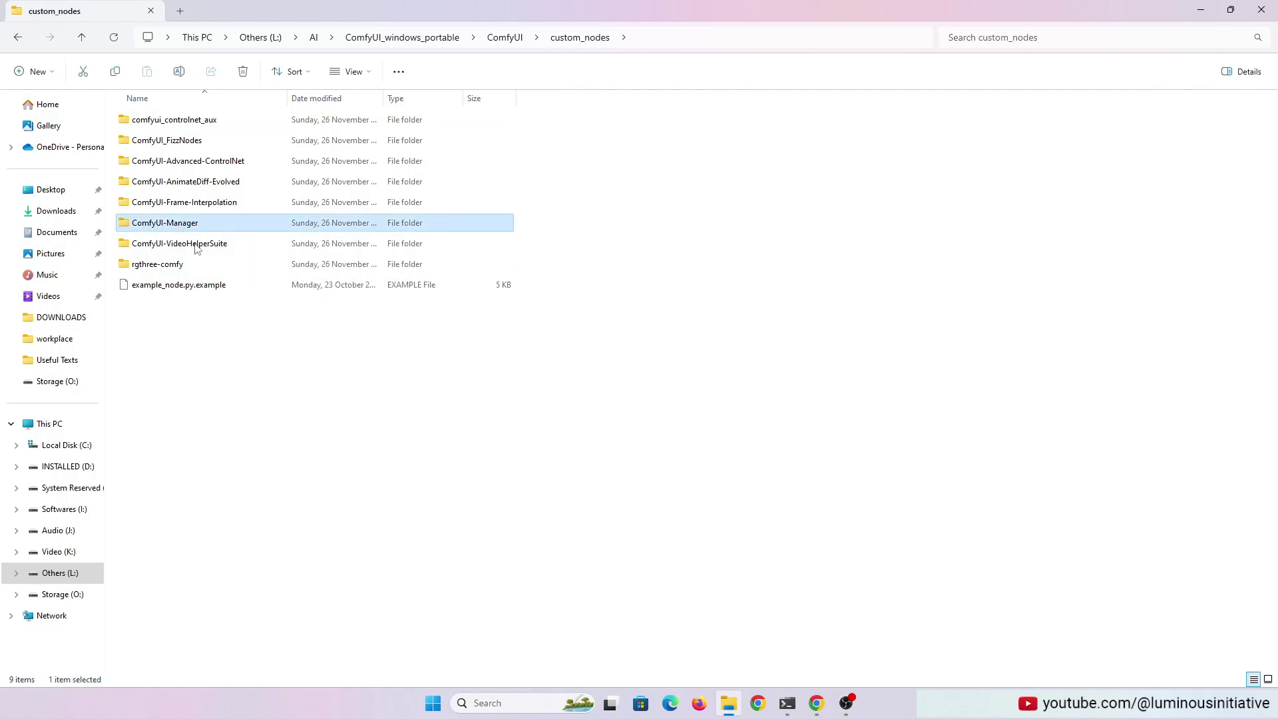
{"action": "left_click", "coordinate": [322, 418]}
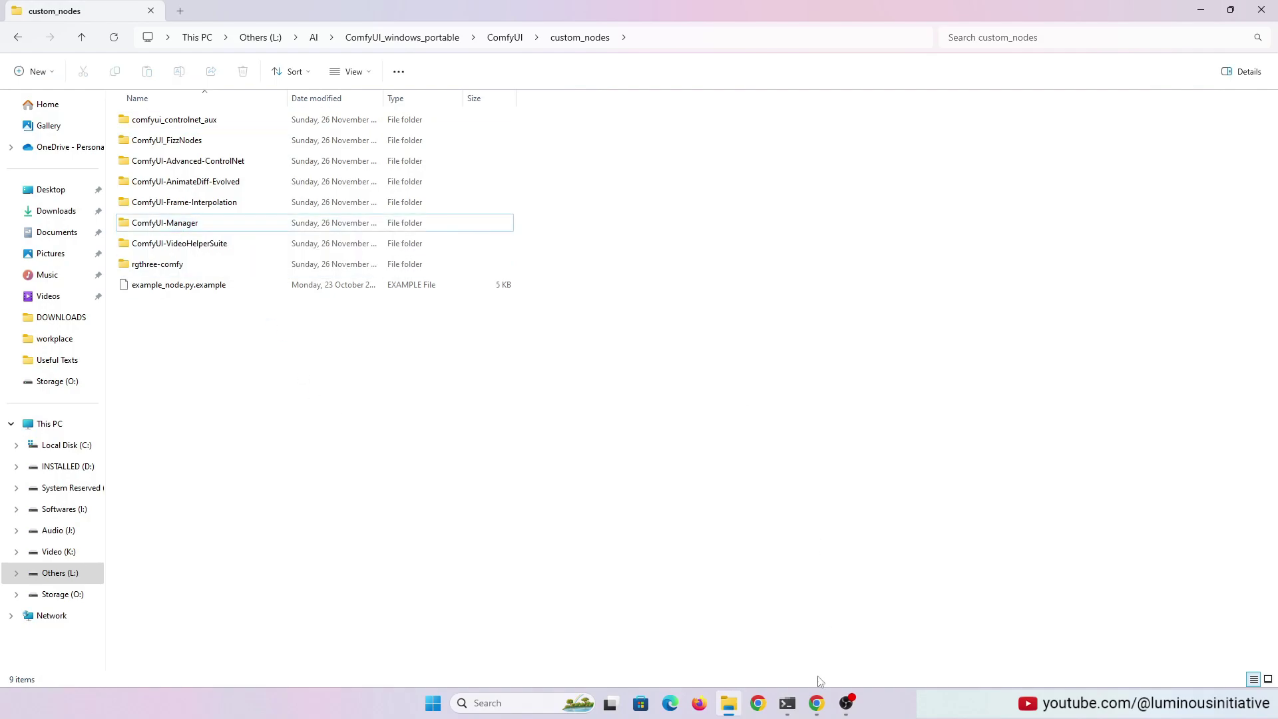
- Open the ComfyUI Manager Menu in the browser, then close it to return to the SVD graph
{"action": "left_click", "coordinate": [817, 703]}
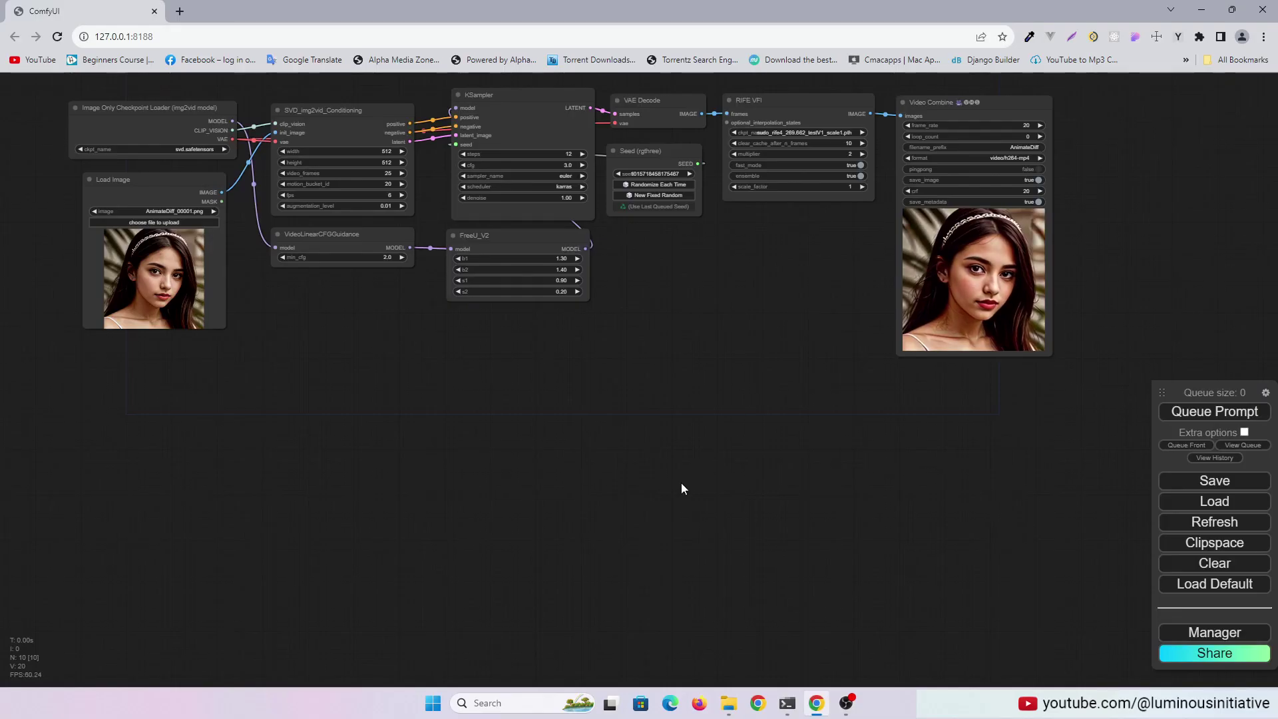
{"action": "left_click", "coordinate": [1214, 632]}
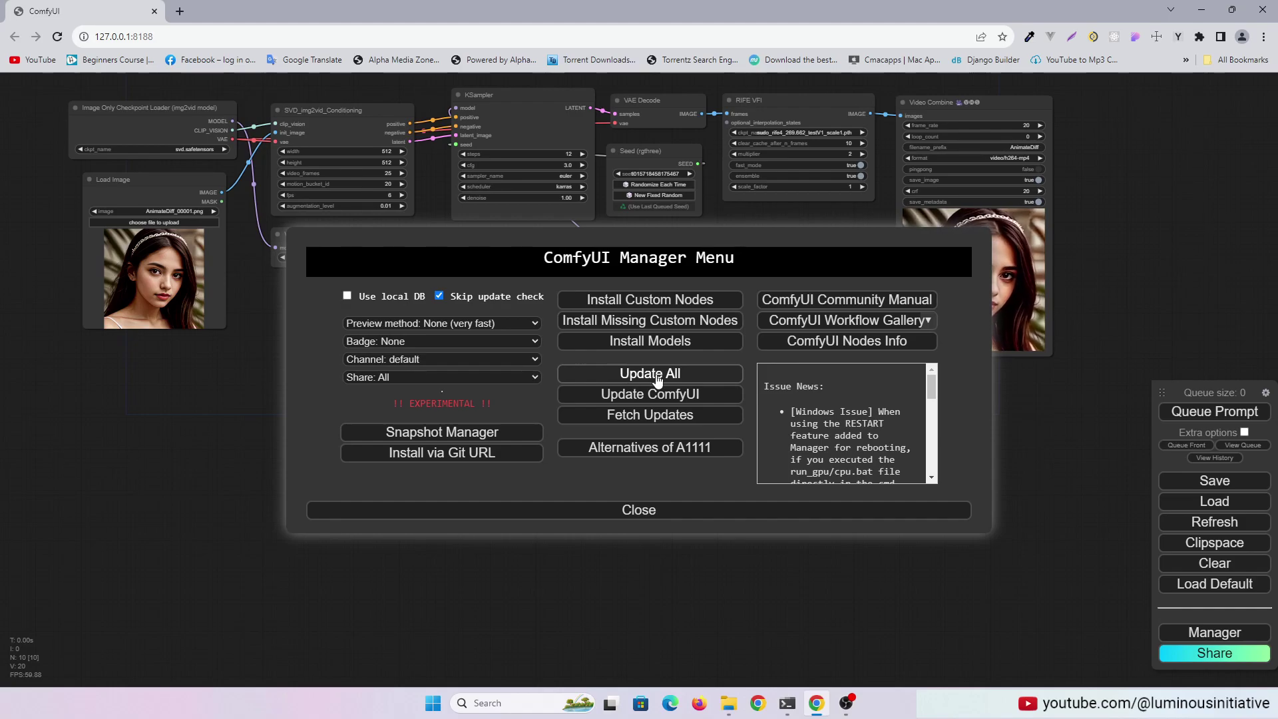
{"action": "left_click", "coordinate": [657, 517]}
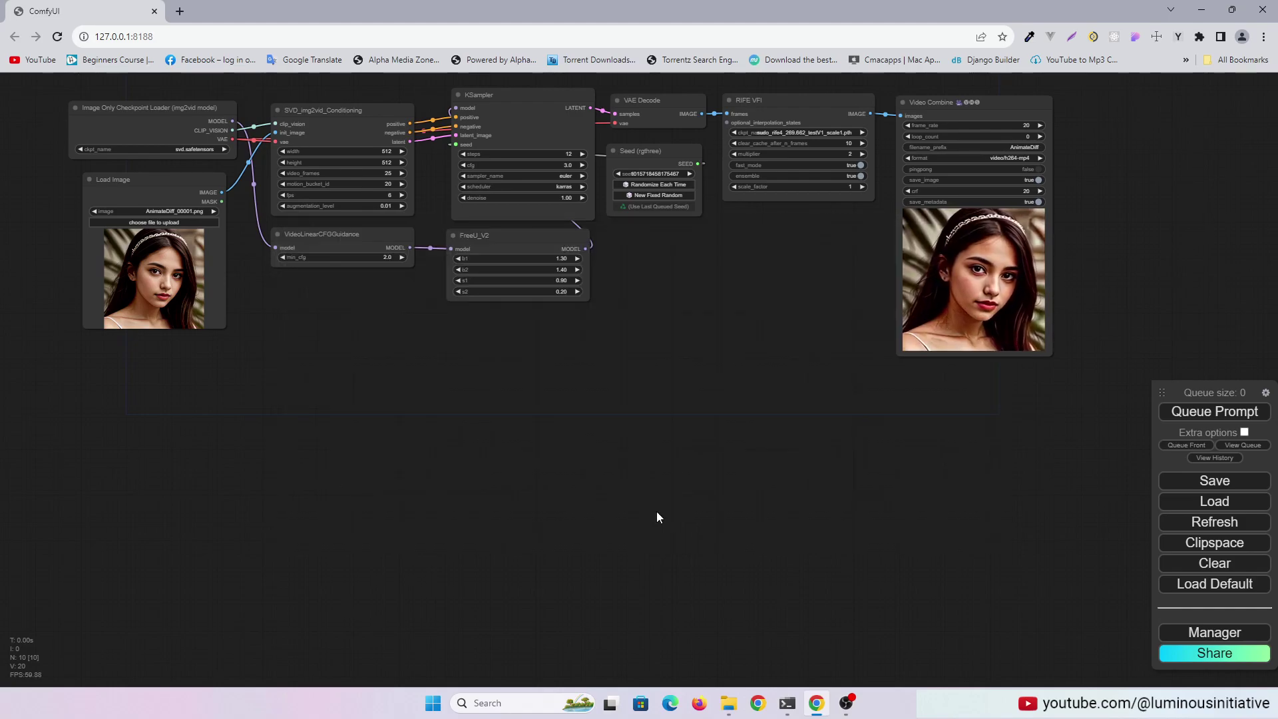
- Check svd.safetensors in ComfyUI\models\checkpoints, then return to ComfyUI in Chrome
{"action": "left_click", "coordinate": [188, 149]}
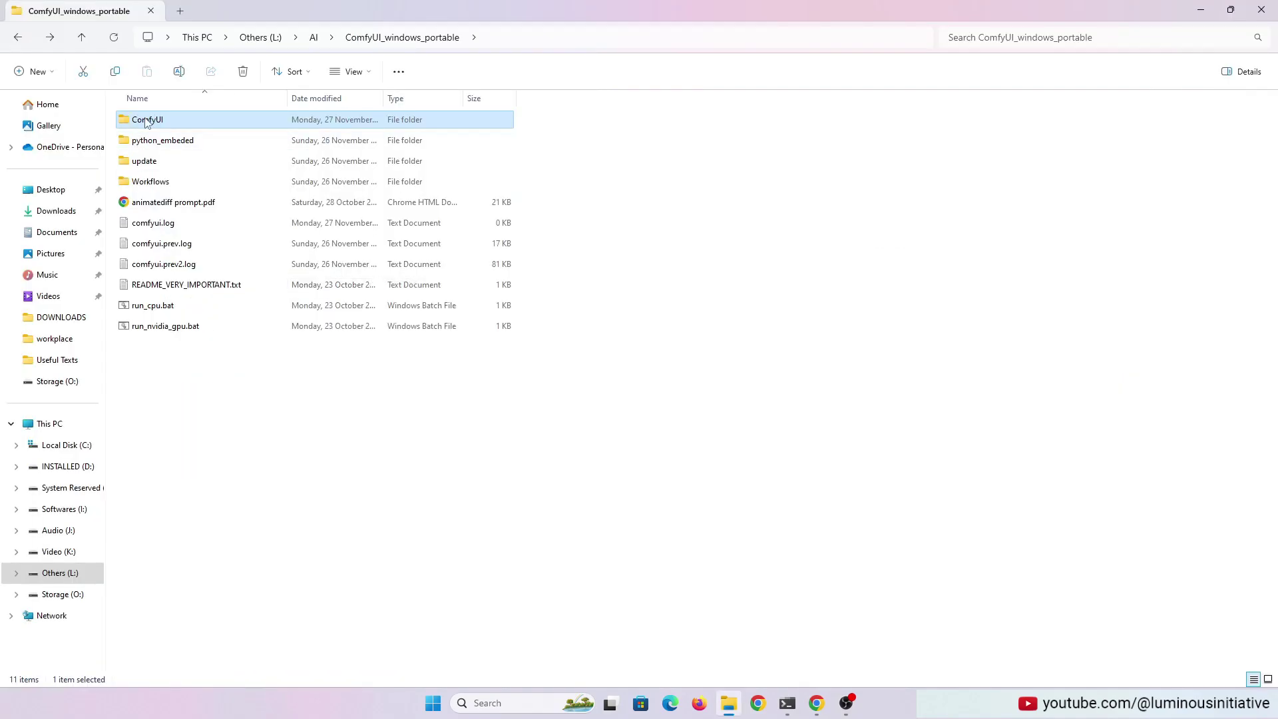
{"action": "double_click", "coordinate": [147, 121]}
{"action": "double_click", "coordinate": [150, 284]}
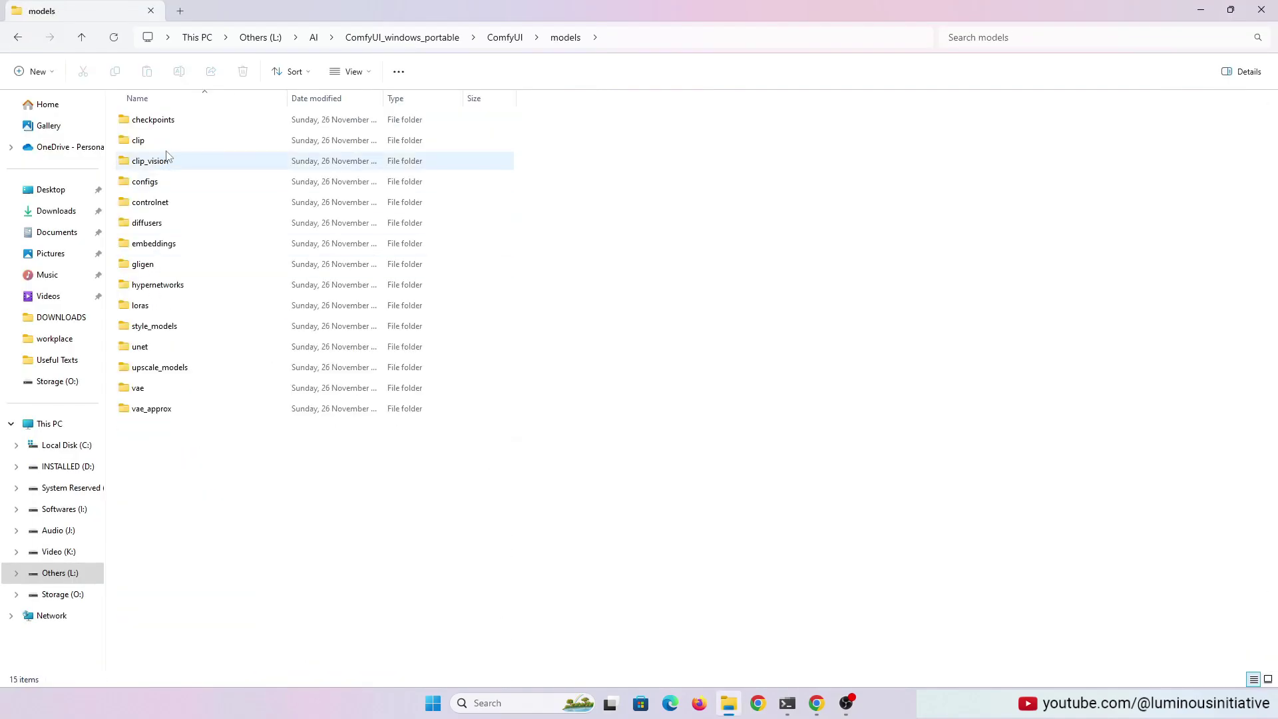
{"action": "double_click", "coordinate": [155, 121]}
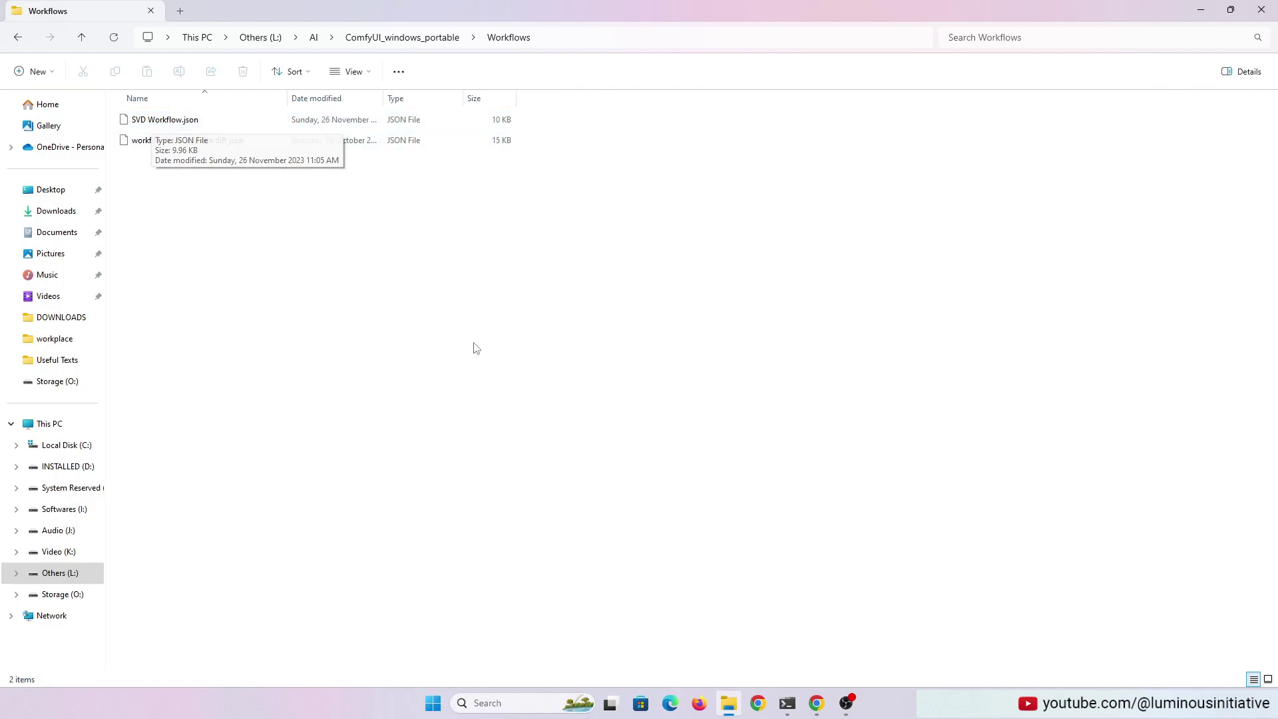
{"action": "key", "text": "alt+Tab"}
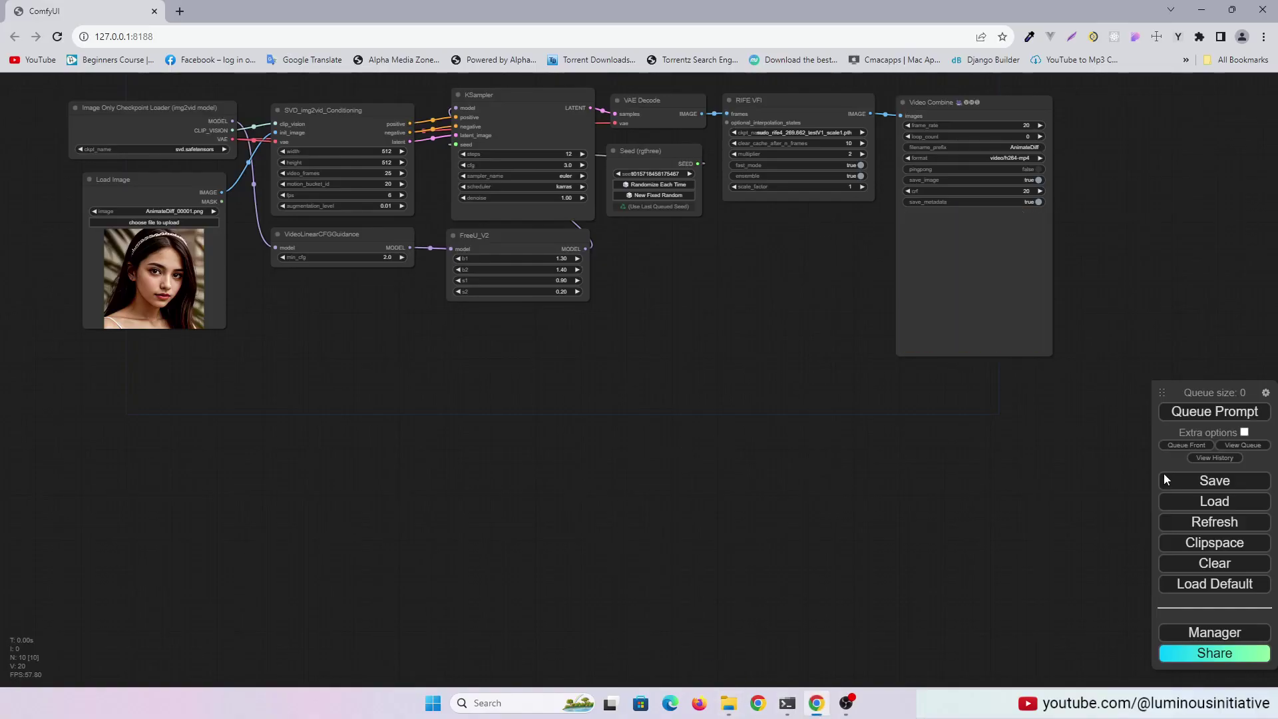
- Load SVD Workflow.json through the Load button, then briefly open the Manager menu
{"action": "left_click", "coordinate": [1218, 501]}
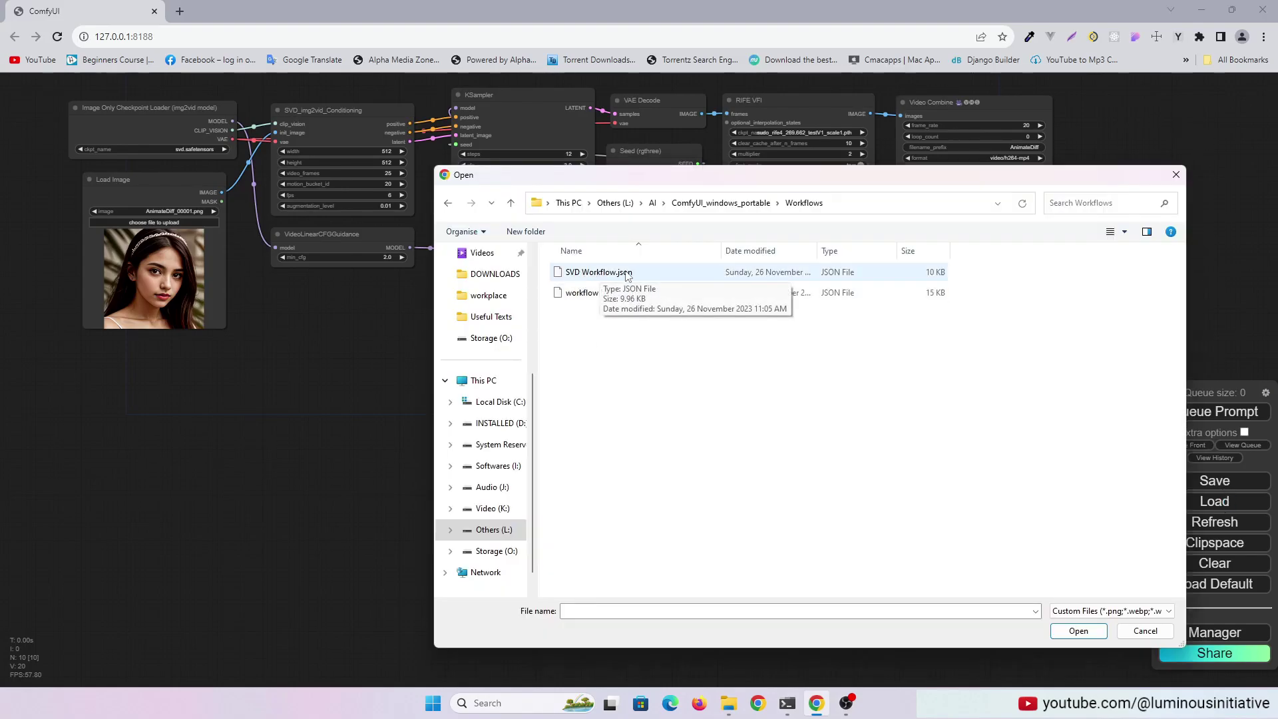
{"action": "double_click", "coordinate": [598, 272]}
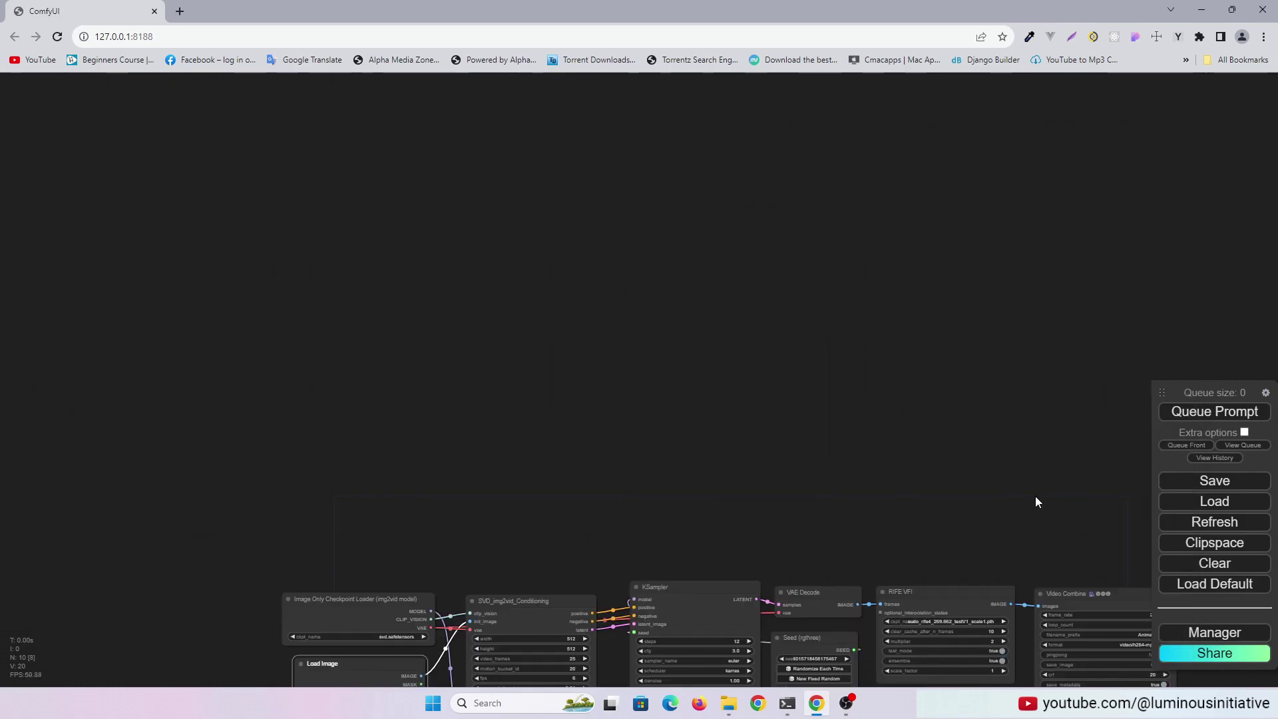
{"action": "left_click", "coordinate": [1208, 632]}
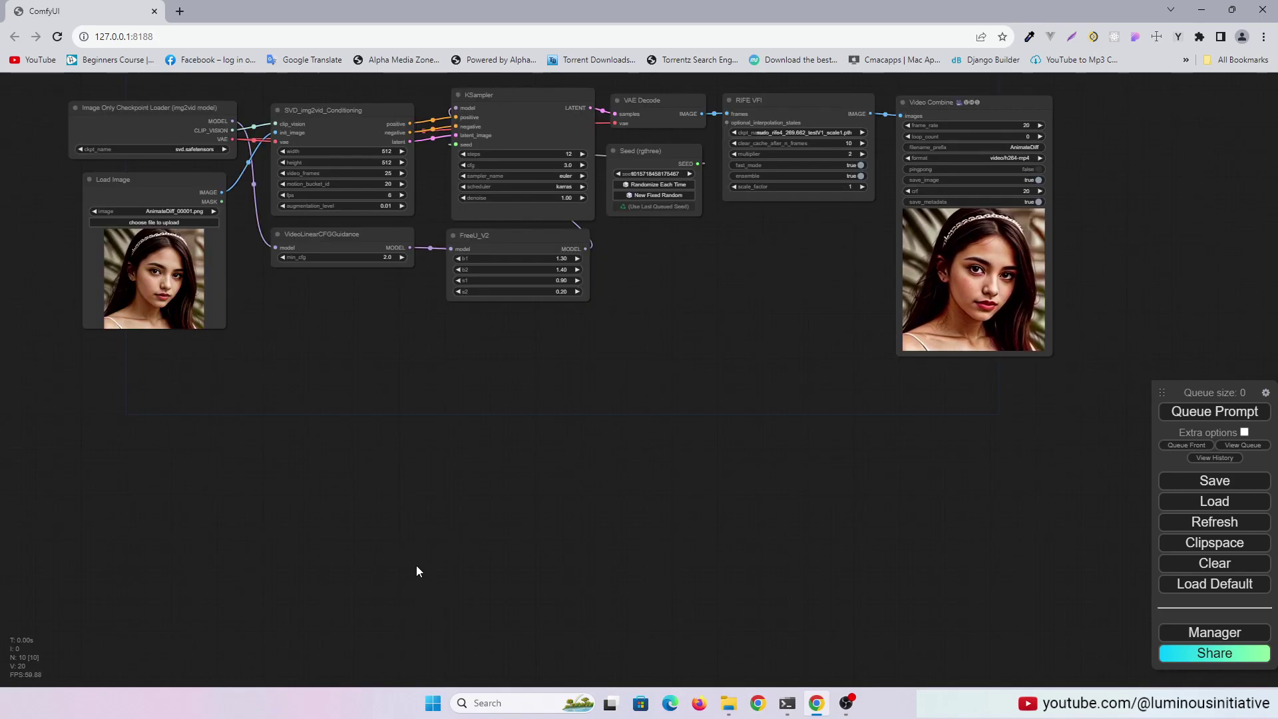
{"action": "scroll", "coordinate": [416, 539], "scroll_direction": "up", "scroll_amount": 5}
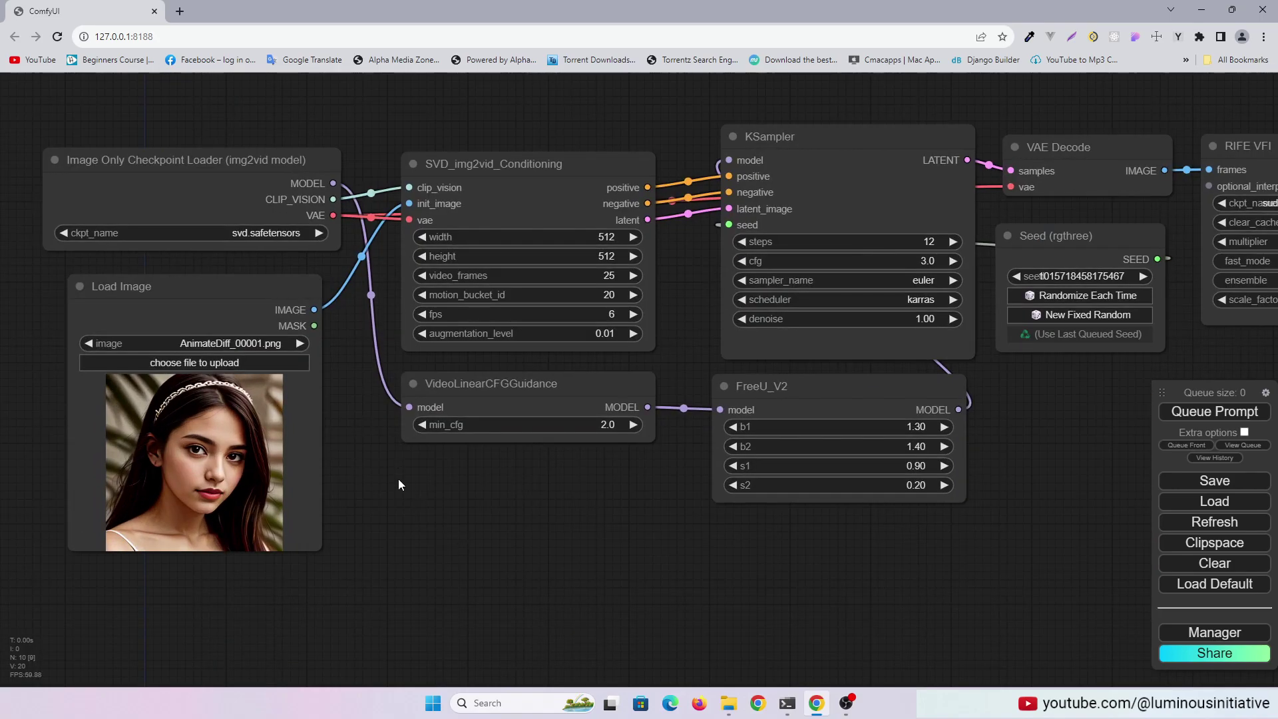
- Keep svd.safetensors as ckpt_name and upload Mona Lisa.jpg into the Load Image node
{"action": "left_click", "coordinate": [299, 233]}
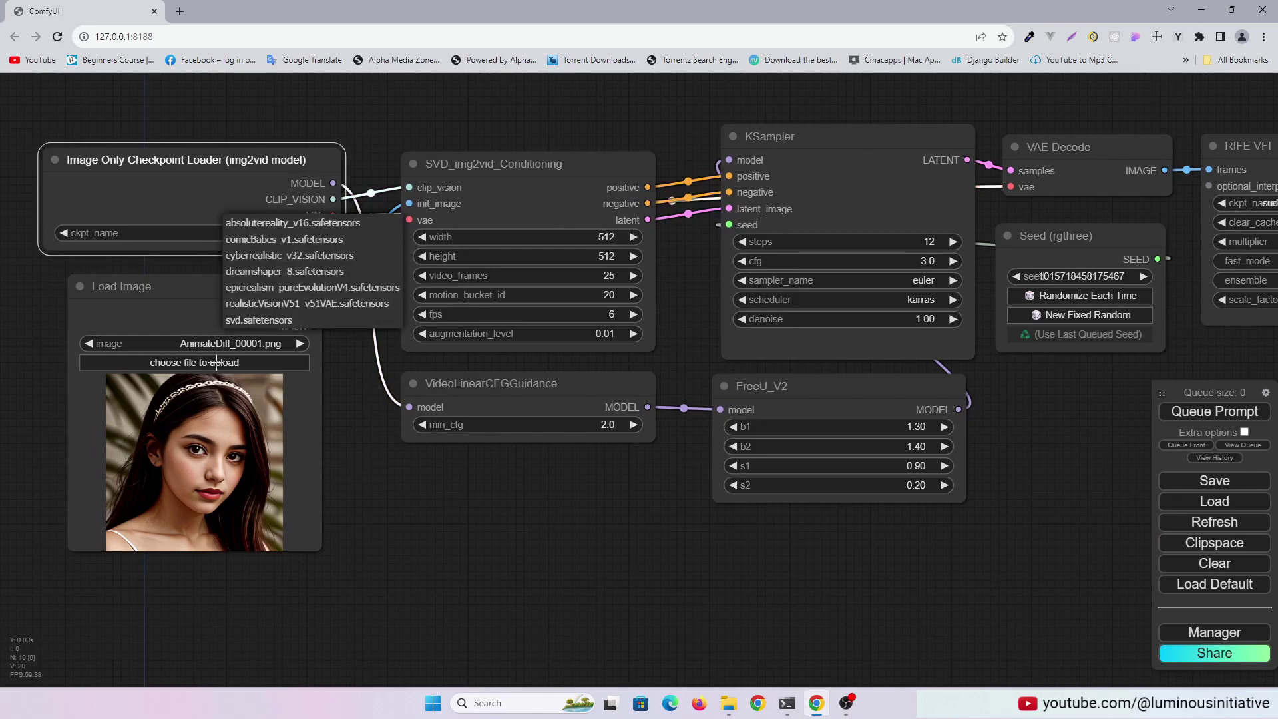
{"action": "left_click", "coordinate": [347, 415]}
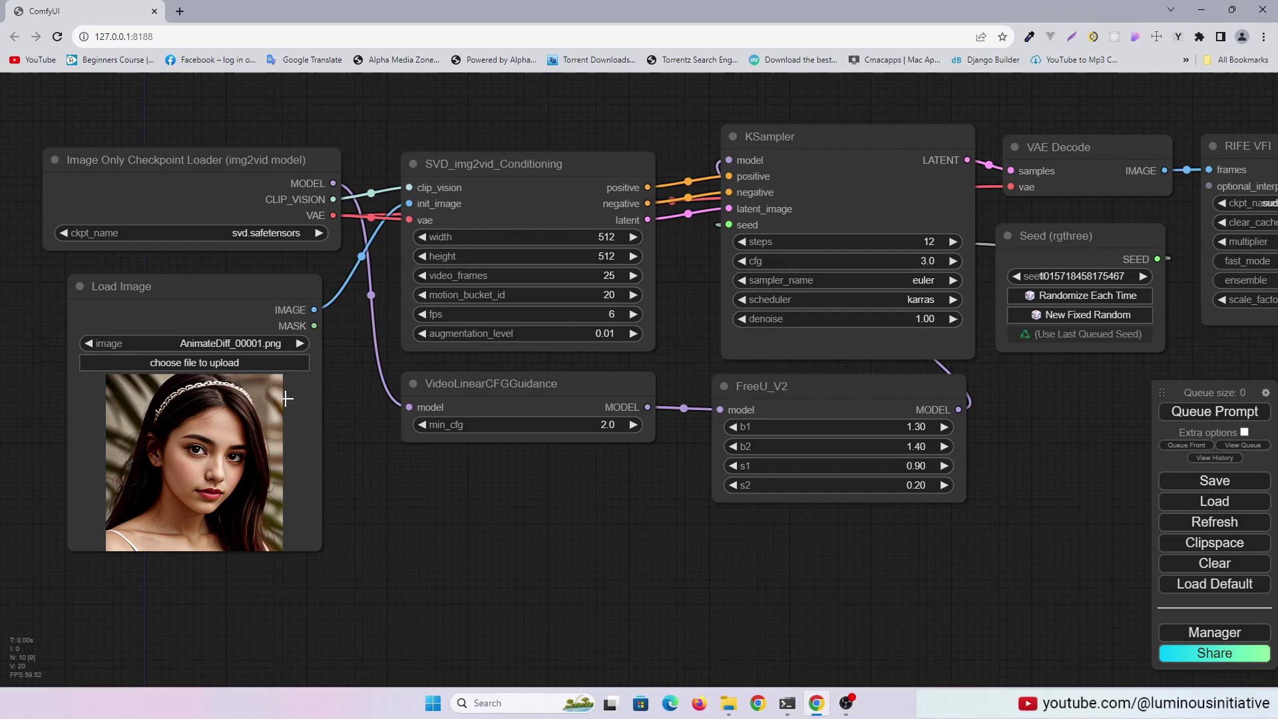
{"action": "left_click", "coordinate": [207, 362]}
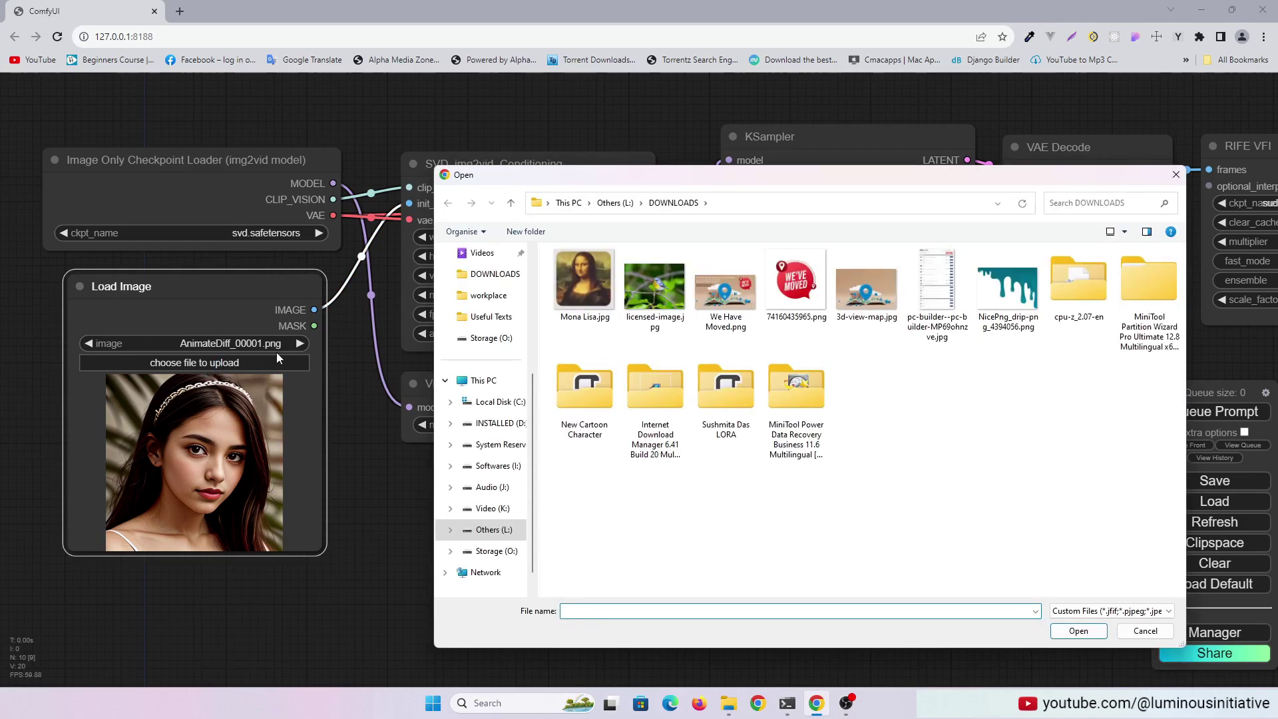
{"action": "left_click", "coordinate": [583, 285]}
{"action": "left_click", "coordinate": [1078, 631]}
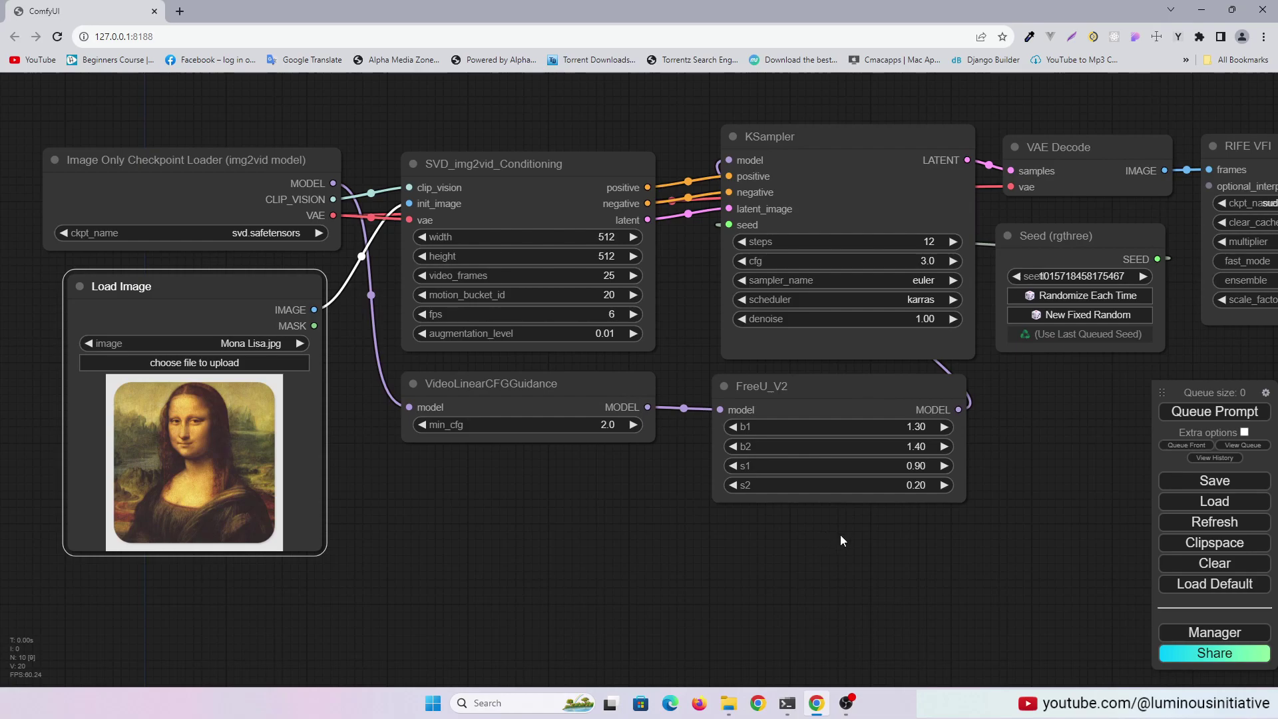
- Queue the prompt, watch the console log, and view the animated Mona Lisa in Video Combine
{"action": "left_click_drag", "start_coordinate": [841, 540], "coordinate": [586, 540]}
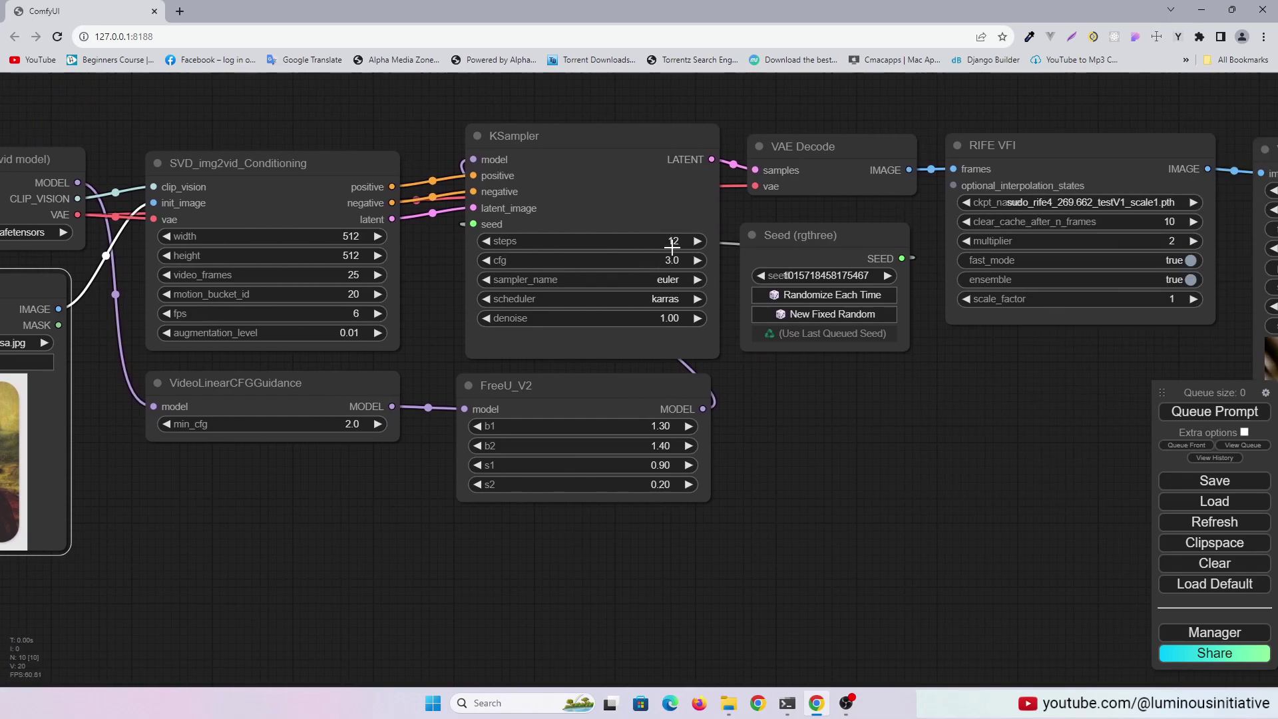
{"action": "scroll", "coordinate": [732, 392], "scroll_direction": "down", "scroll_amount": 2}
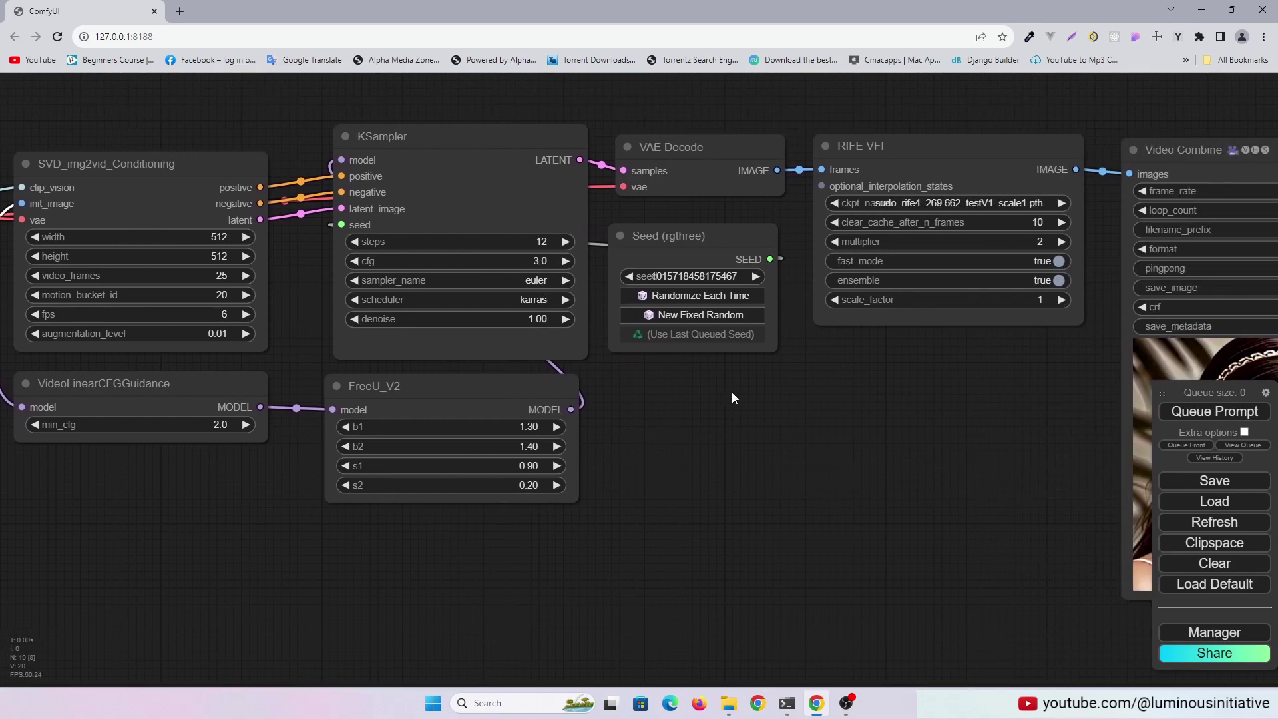
{"action": "scroll", "coordinate": [675, 393], "scroll_direction": "down", "scroll_amount": 2}
{"action": "scroll", "coordinate": [719, 468], "scroll_direction": "down", "scroll_amount": 2}
{"action": "mouse_move", "coordinate": [720, 462]}
{"action": "left_mouse_down"}
{"action": "mouse_move", "coordinate": [745, 326]}
{"action": "mouse_move", "coordinate": [709, 284]}
{"action": "left_mouse_up"}
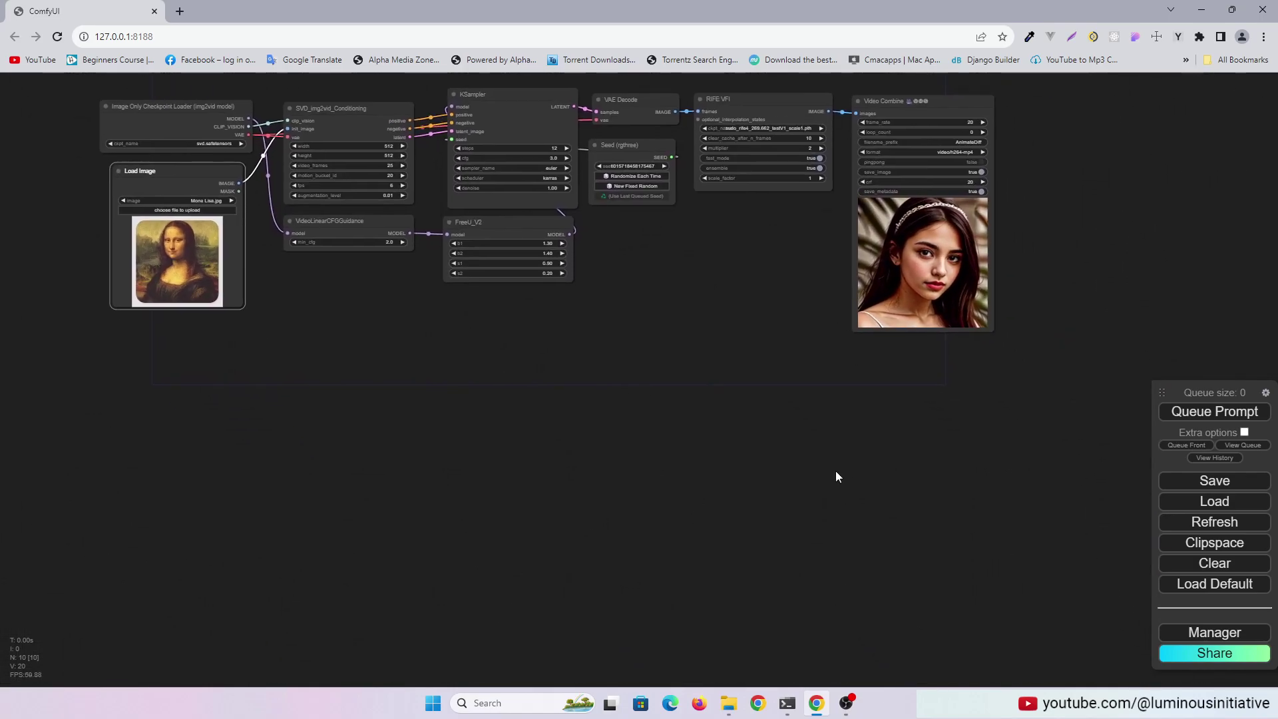
{"action": "left_click", "coordinate": [1194, 413]}
{"action": "left_click", "coordinate": [787, 703]}
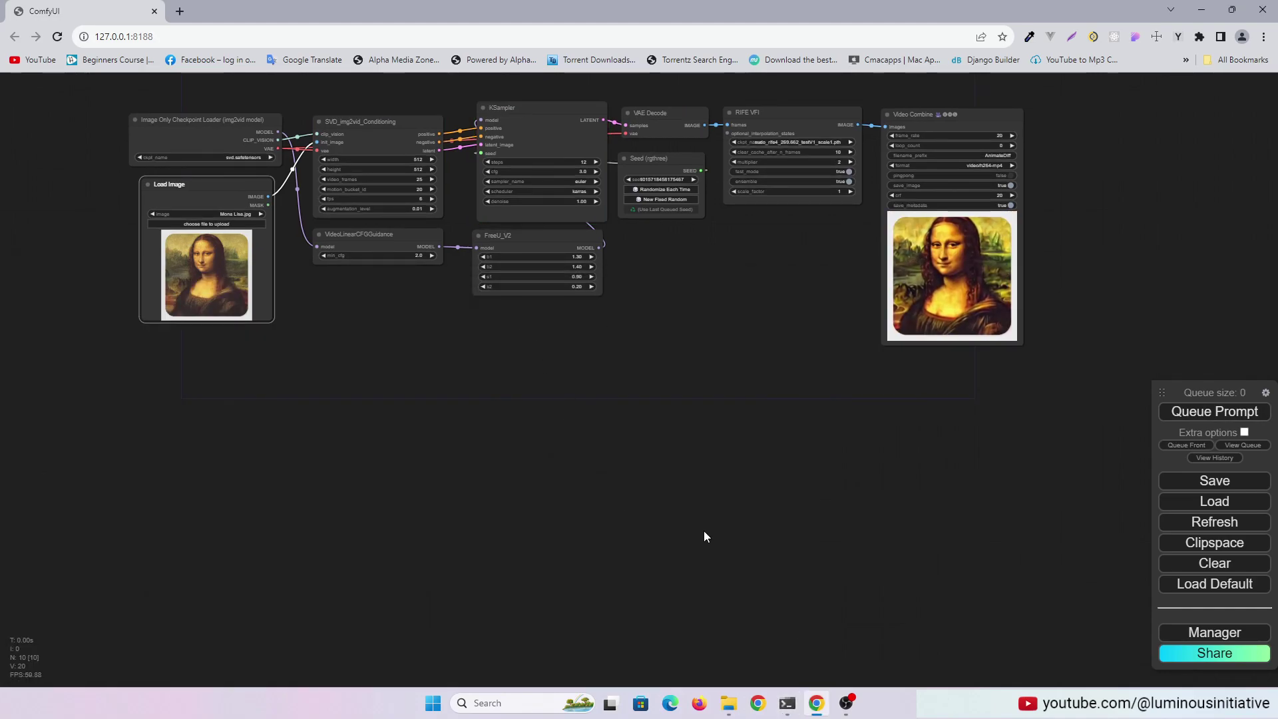
{"action": "scroll", "coordinate": [979, 413], "scroll_direction": "up", "scroll_amount": 3}
{"action": "left_click_drag", "start_coordinate": [979, 412], "coordinate": [843, 590]}
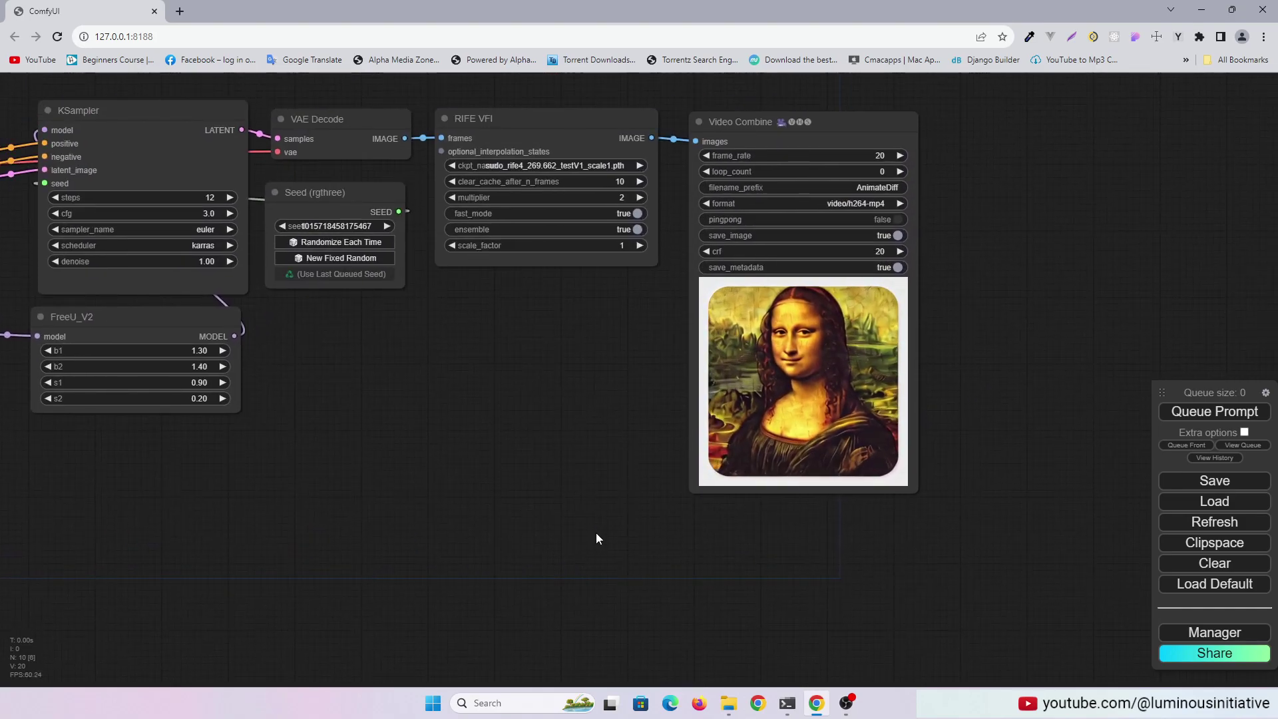
{"action": "scroll", "coordinate": [596, 538], "scroll_direction": "down", "scroll_amount": 3}
{"action": "left_click_drag", "start_coordinate": [639, 519], "coordinate": [702, 410]}
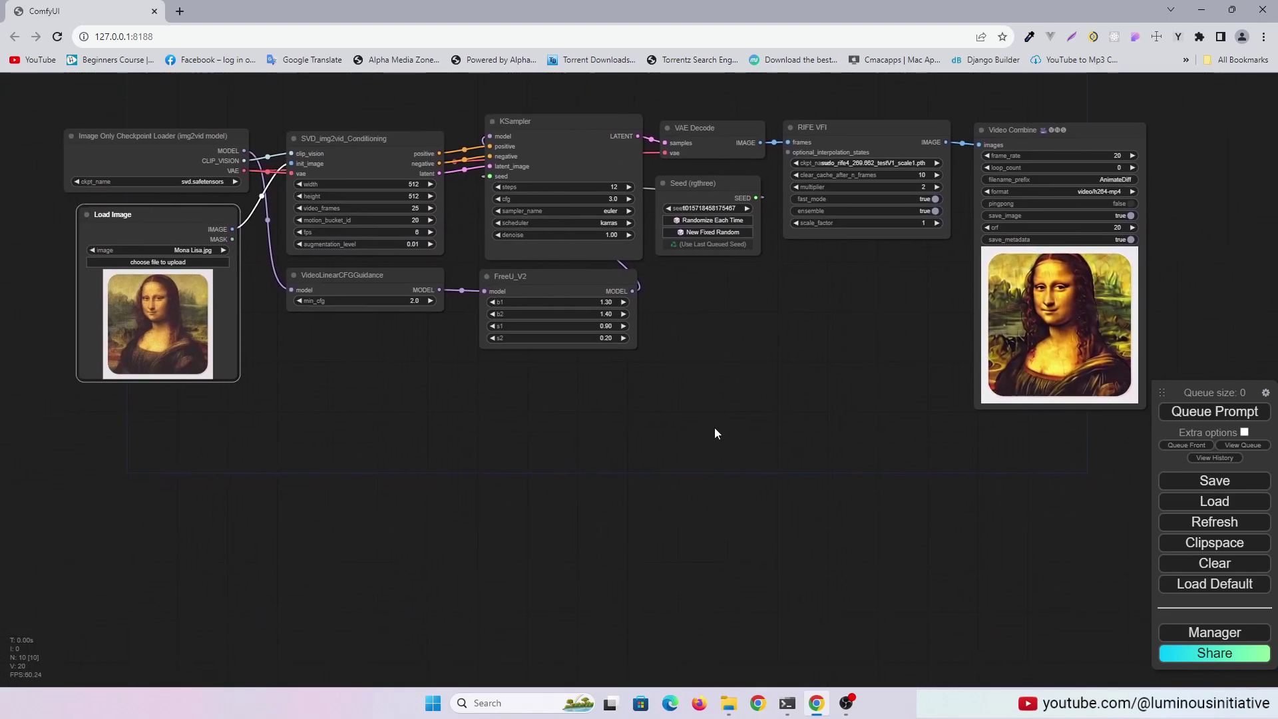